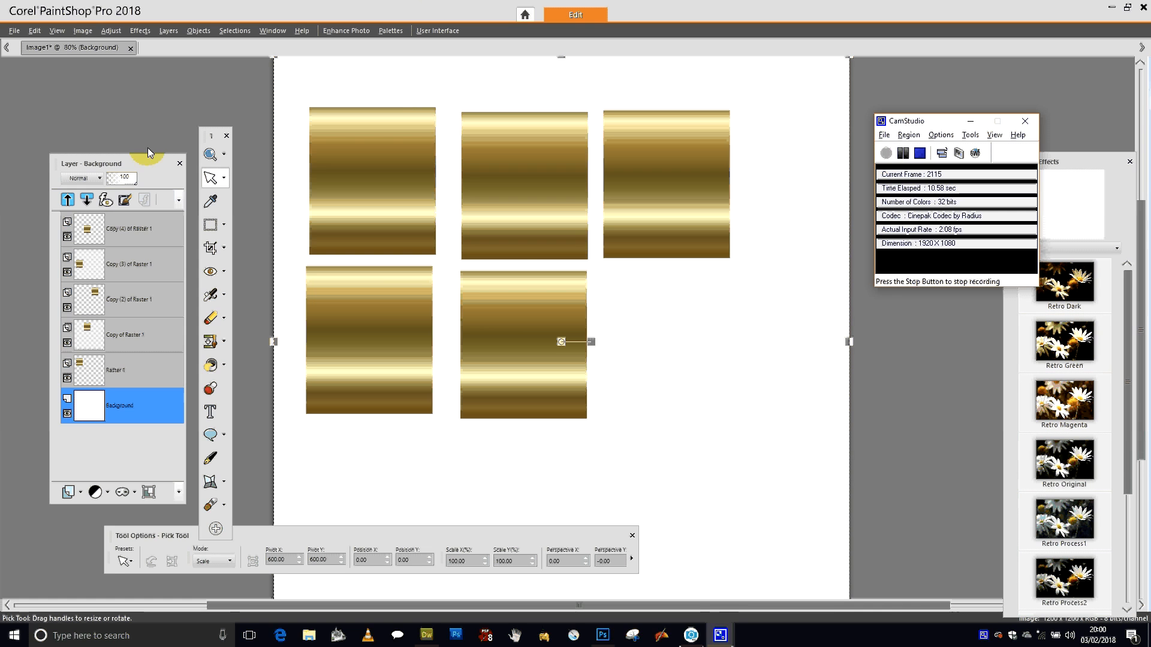
Step: Select the Copy (4) of Raster 1 and Copy (3) of Raster 1 layers together
left_click(115, 232)
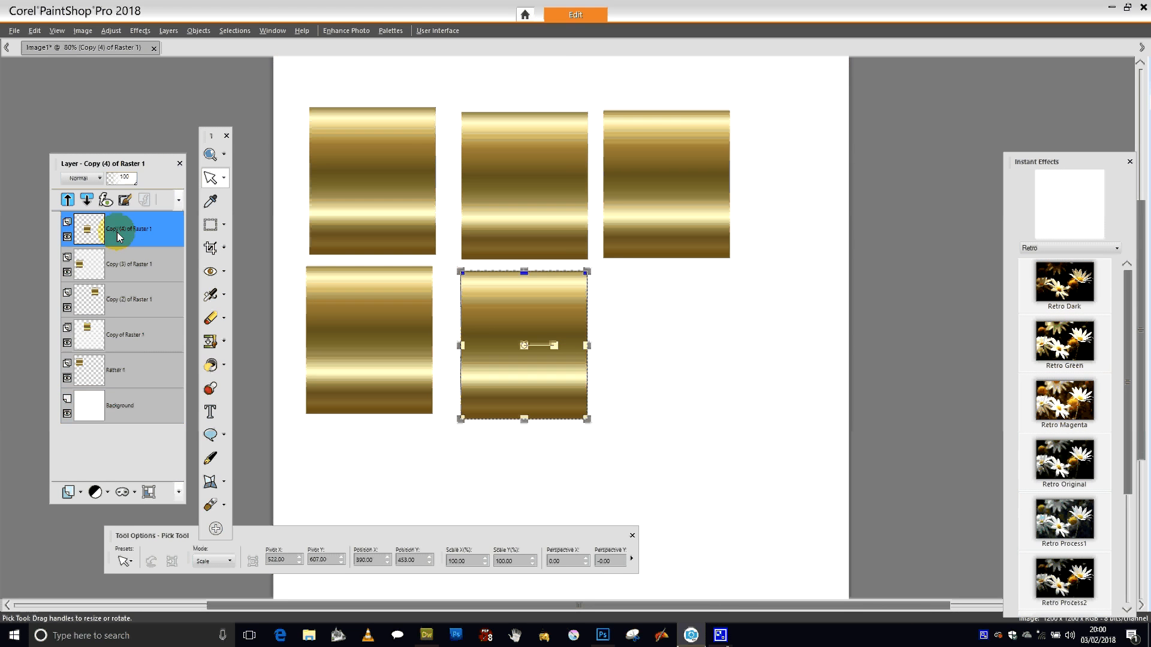
left_click(132, 266, "ctrl")
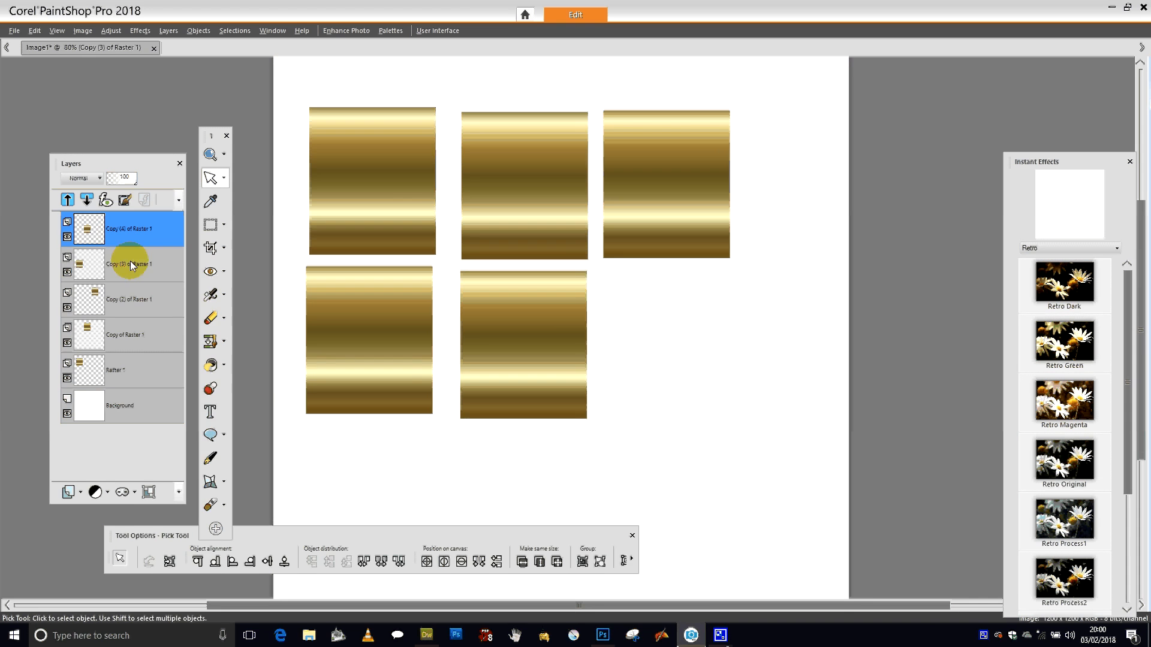
Step: Flatten the whole image with Merge All, and undo the flattening
right_click(134, 229)
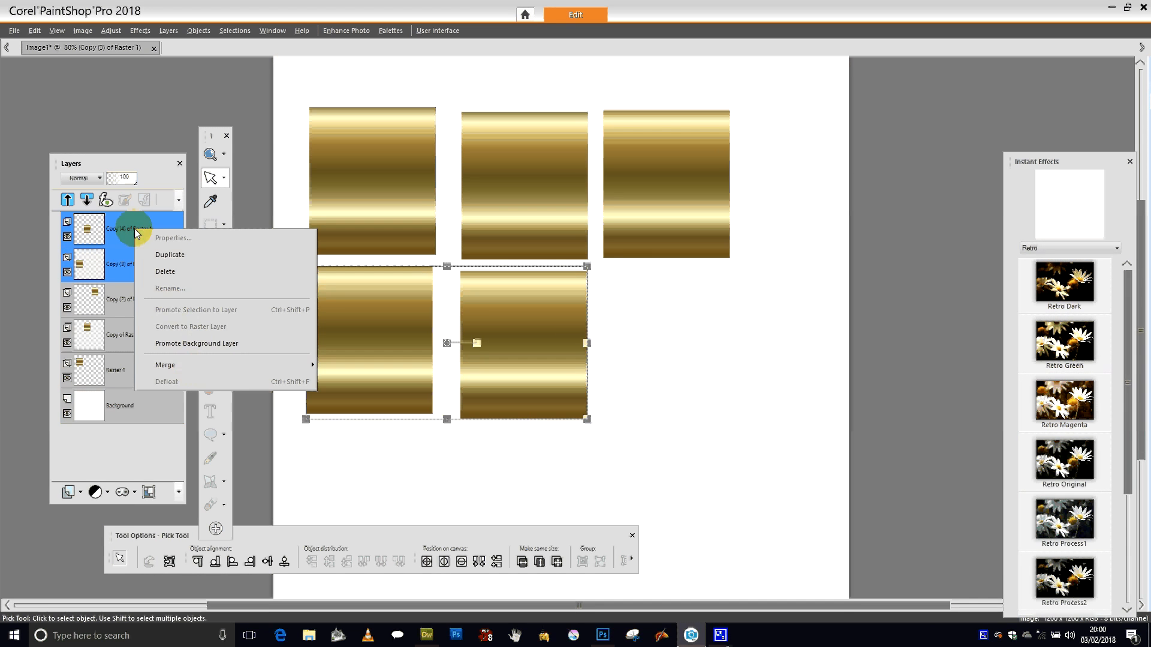
mouse_move(191, 367)
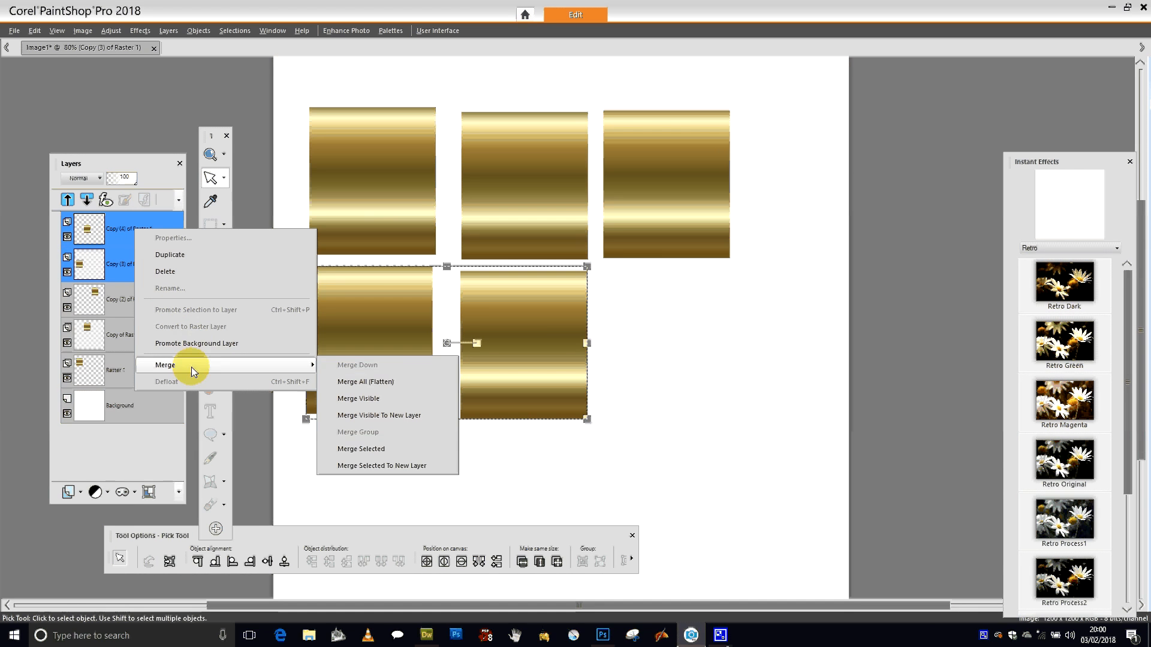
left_click(394, 386)
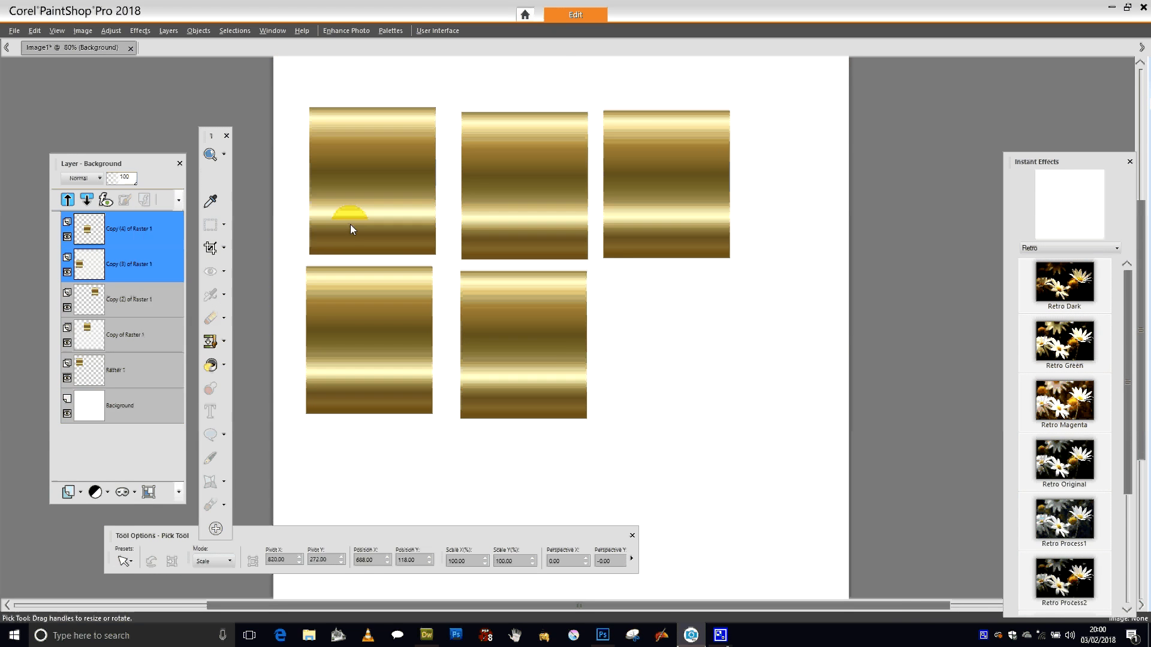
left_click(35, 30)
left_click(43, 45)
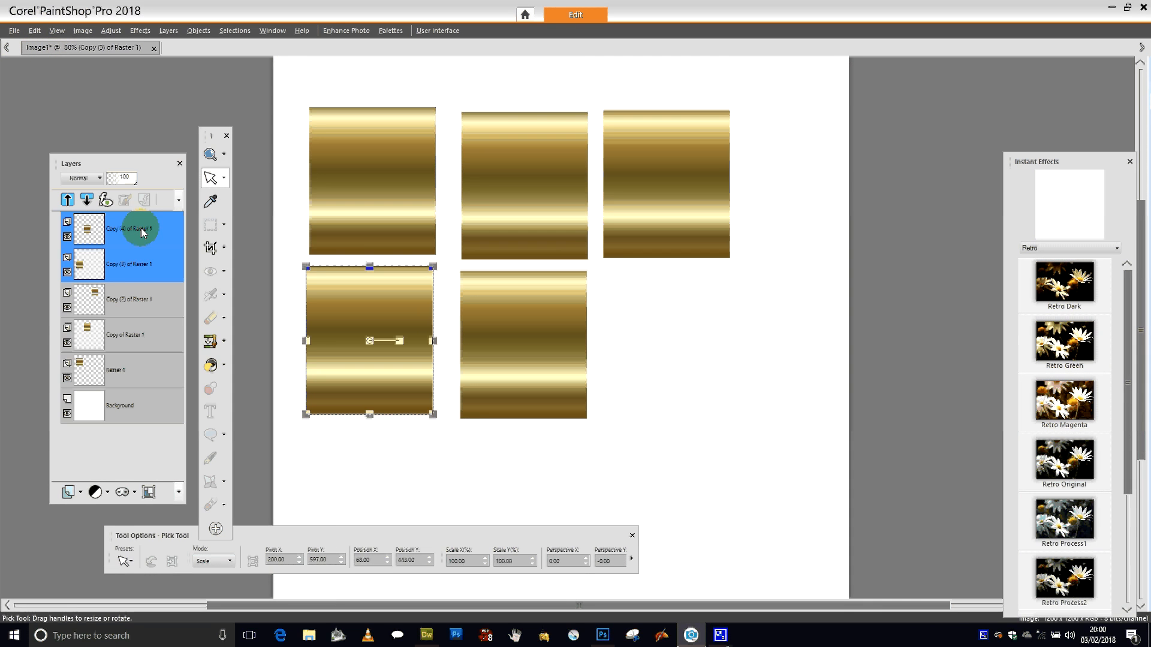
Step: Combine the two selected layers with Merge Selected, check the merged layer, and undo the merge
right_click(142, 265)
left_click(202, 393)
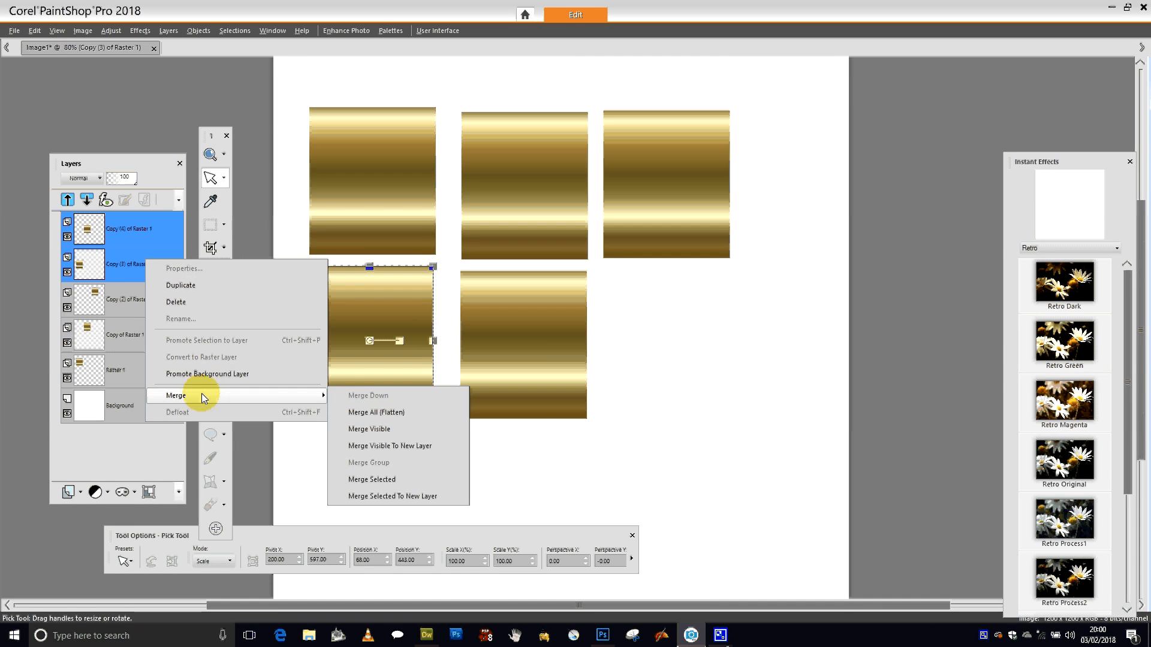
left_click(389, 484)
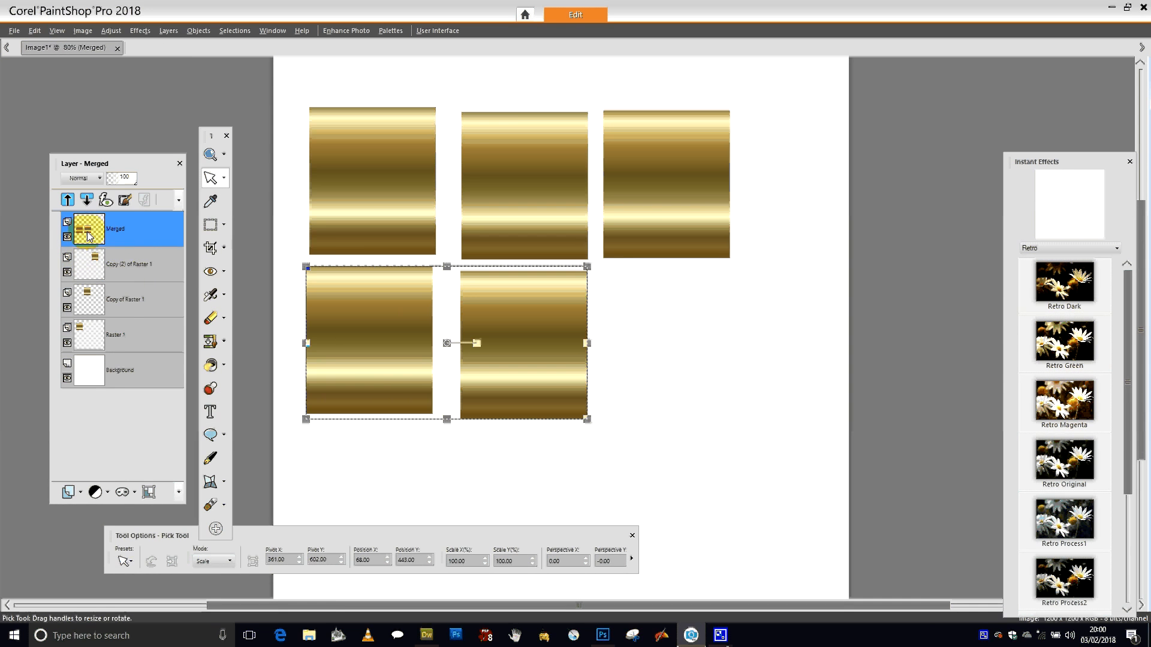
mouse_move(84, 240)
left_click(118, 229)
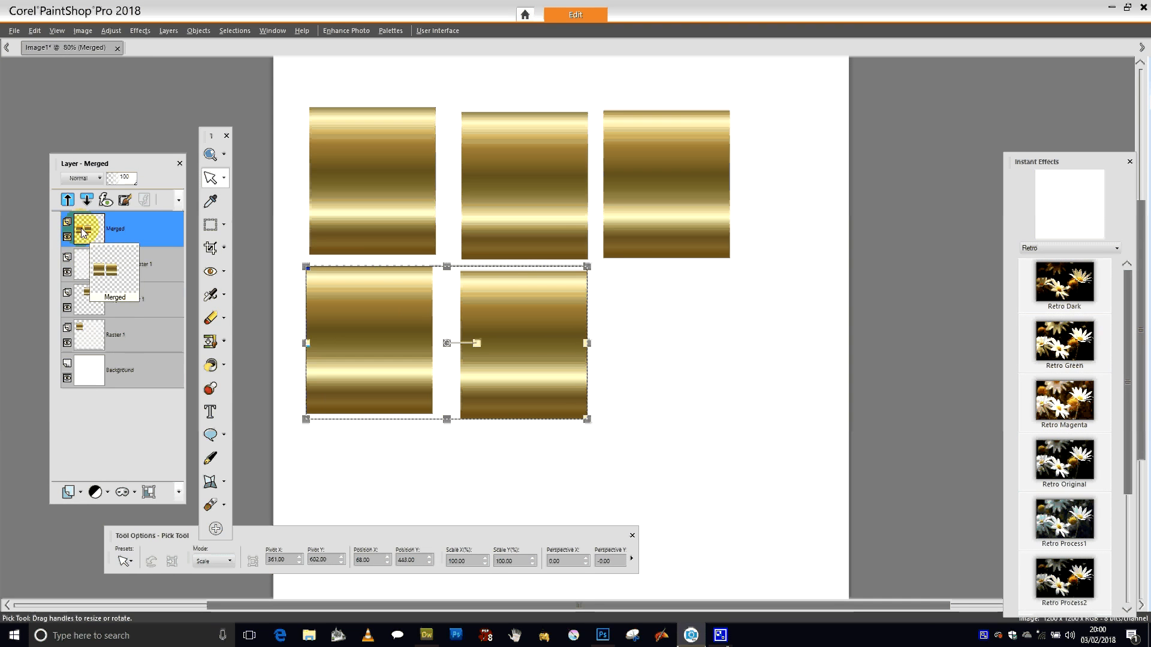
key("ctrl+z")
Step: Merge the two selected layers into a new layer with Merge Selected To New Layer, and make the new layer active
mouse_move(139, 235)
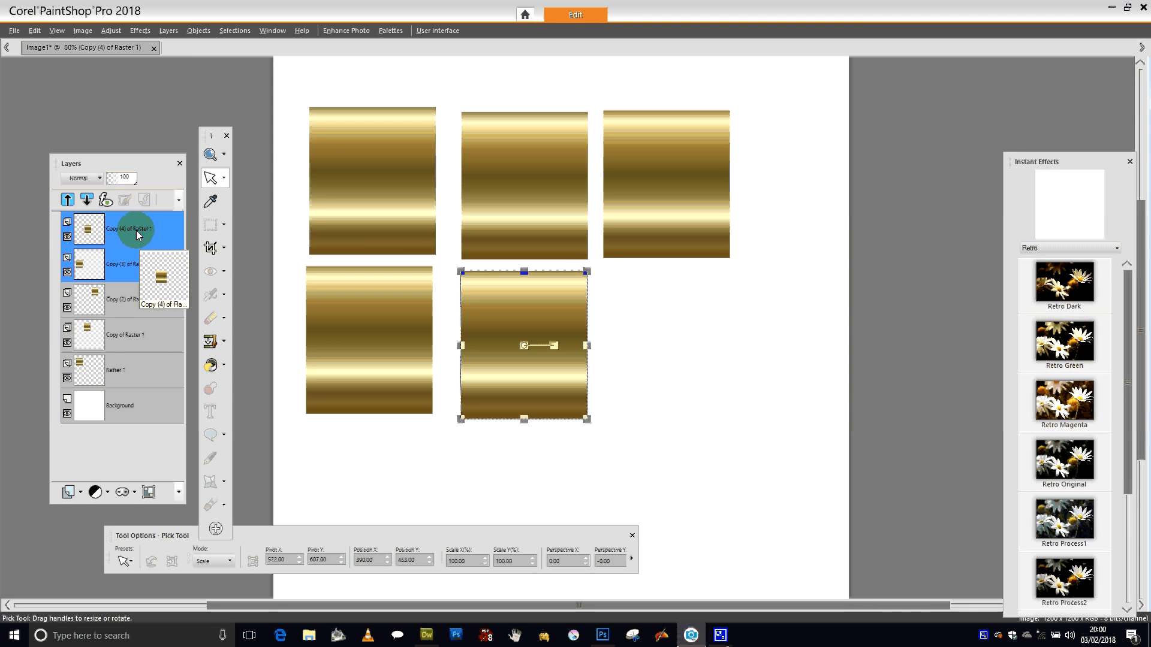
right_click(135, 229)
mouse_move(185, 365)
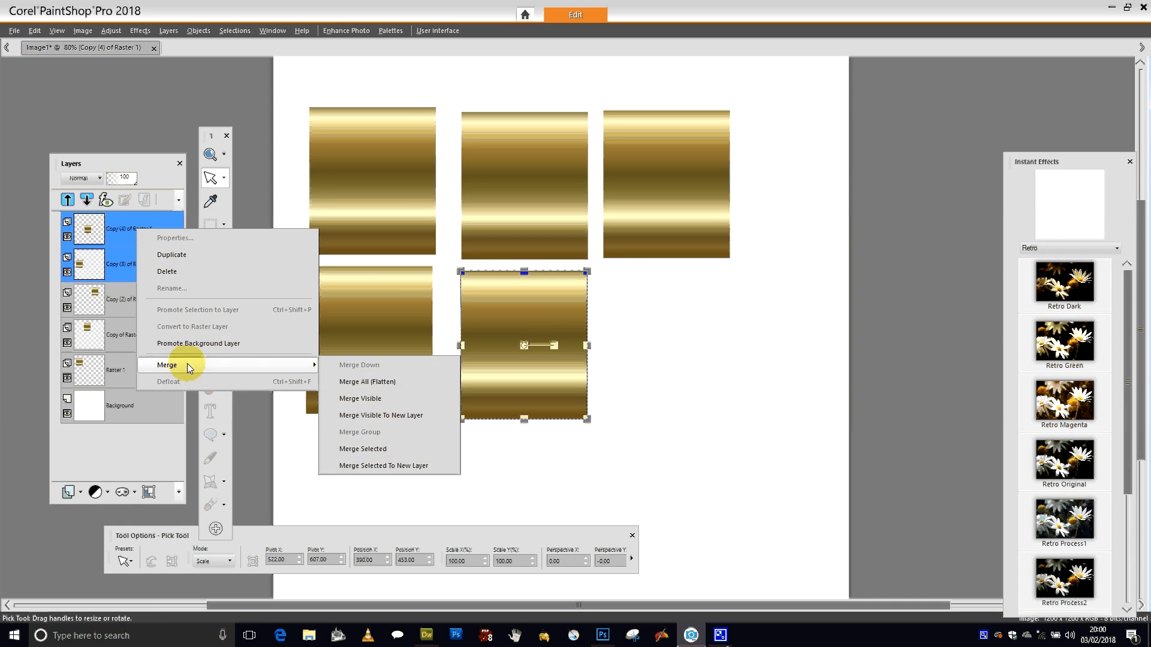
left_click(423, 470)
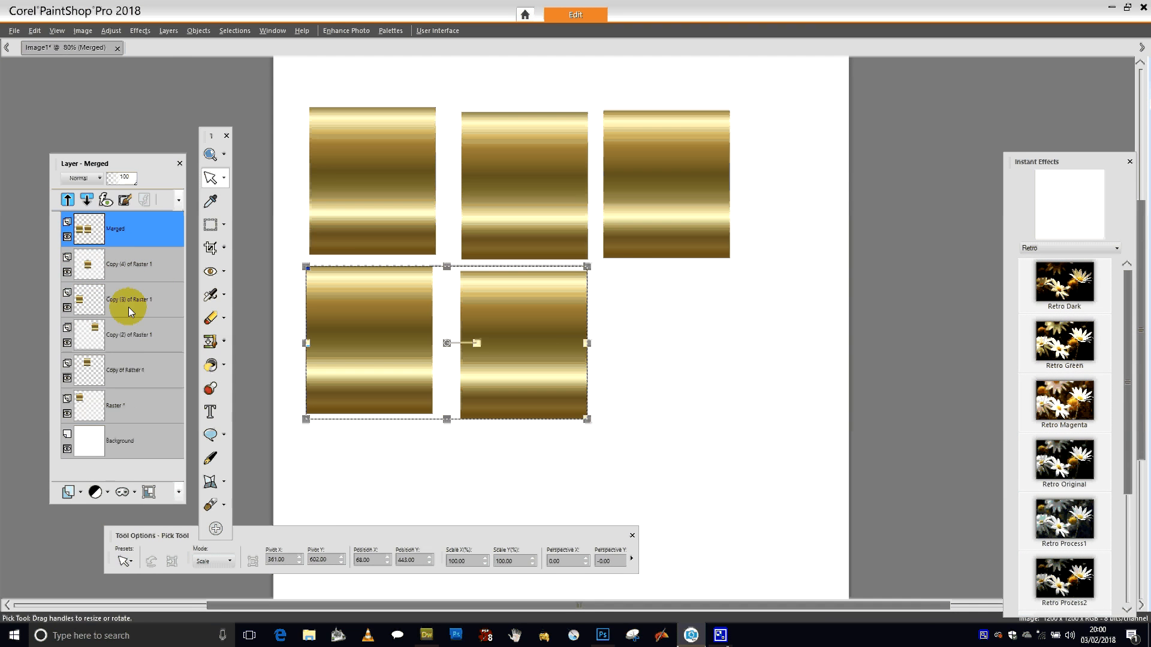
left_click(122, 234)
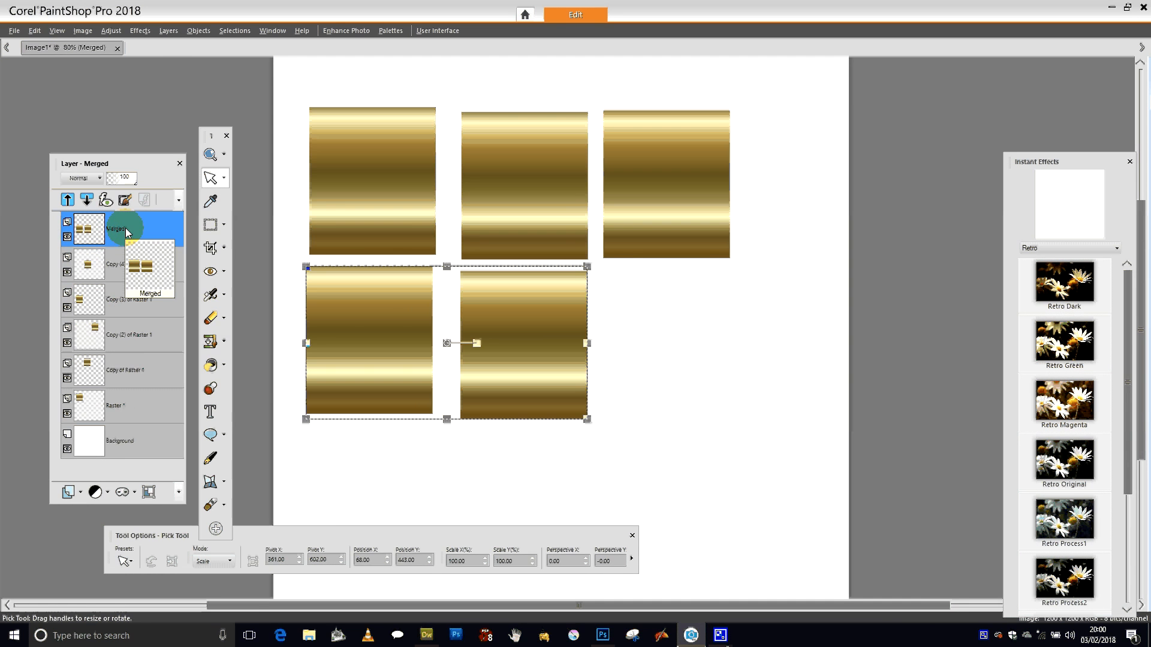
Step: Move the merged pair of gold squares to about X 408, Y 729, and undo both the move and the merge
left_click_drag(394, 327, 553, 459)
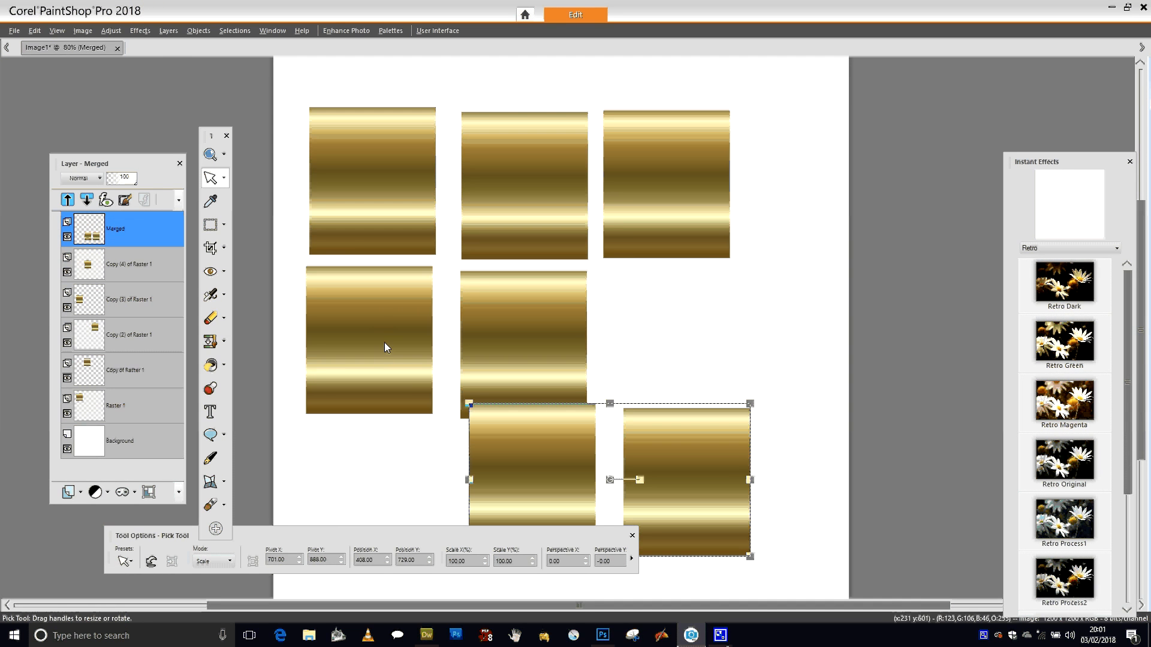
left_click(37, 32)
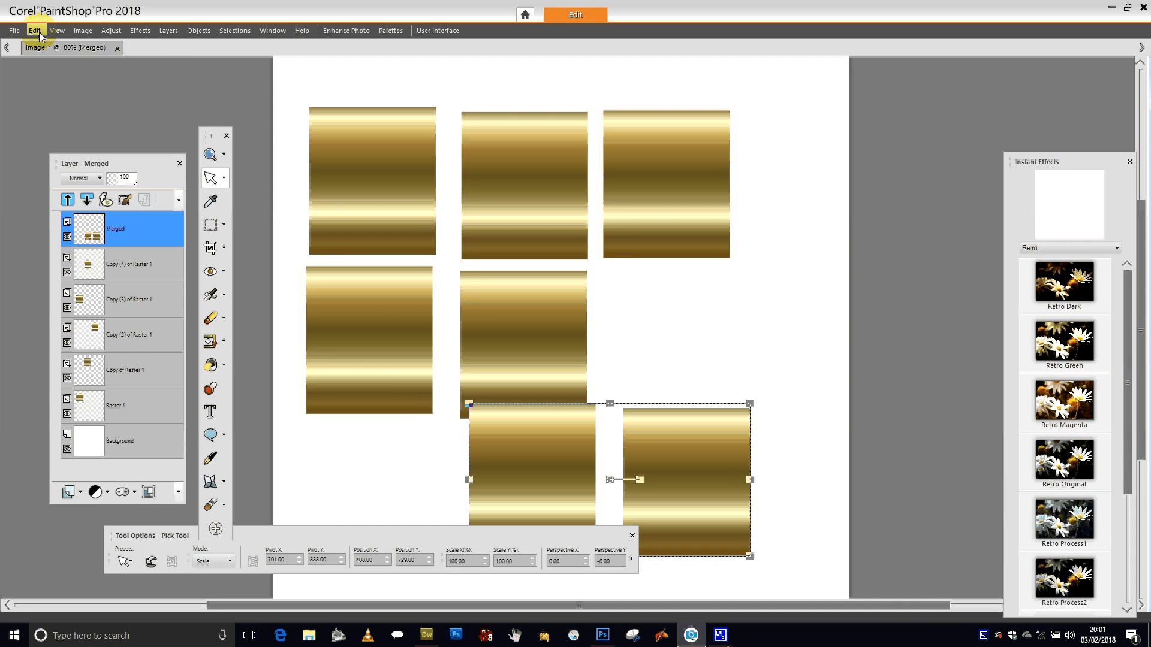
left_click(39, 45)
left_click(35, 31)
left_click(41, 45)
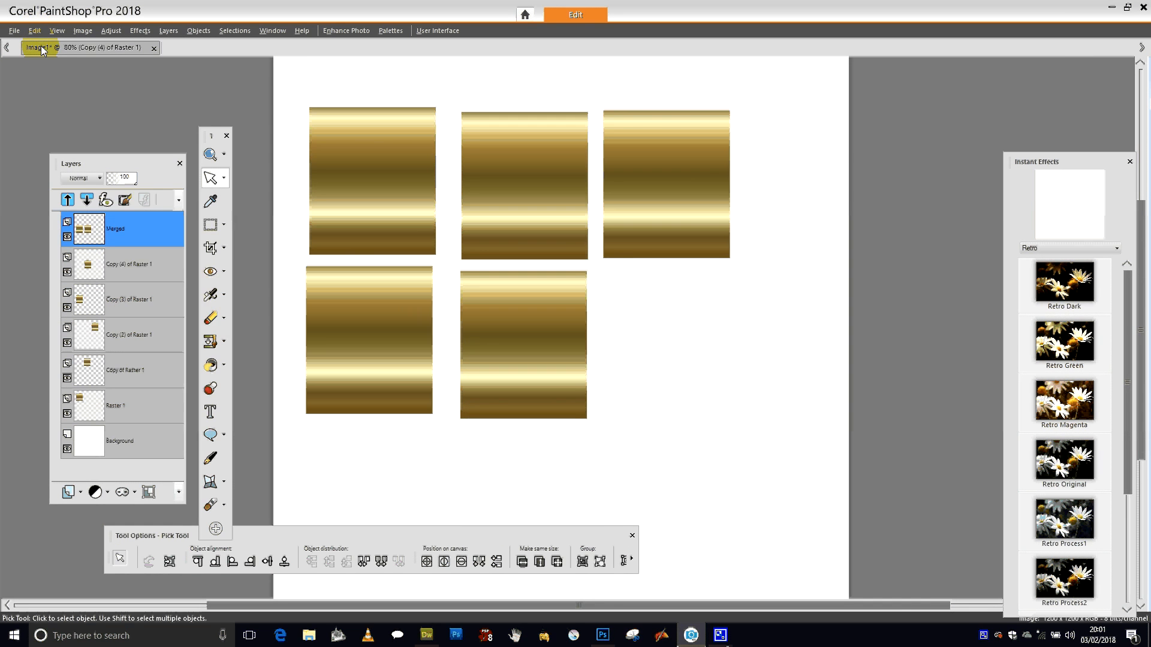
left_click(108, 201)
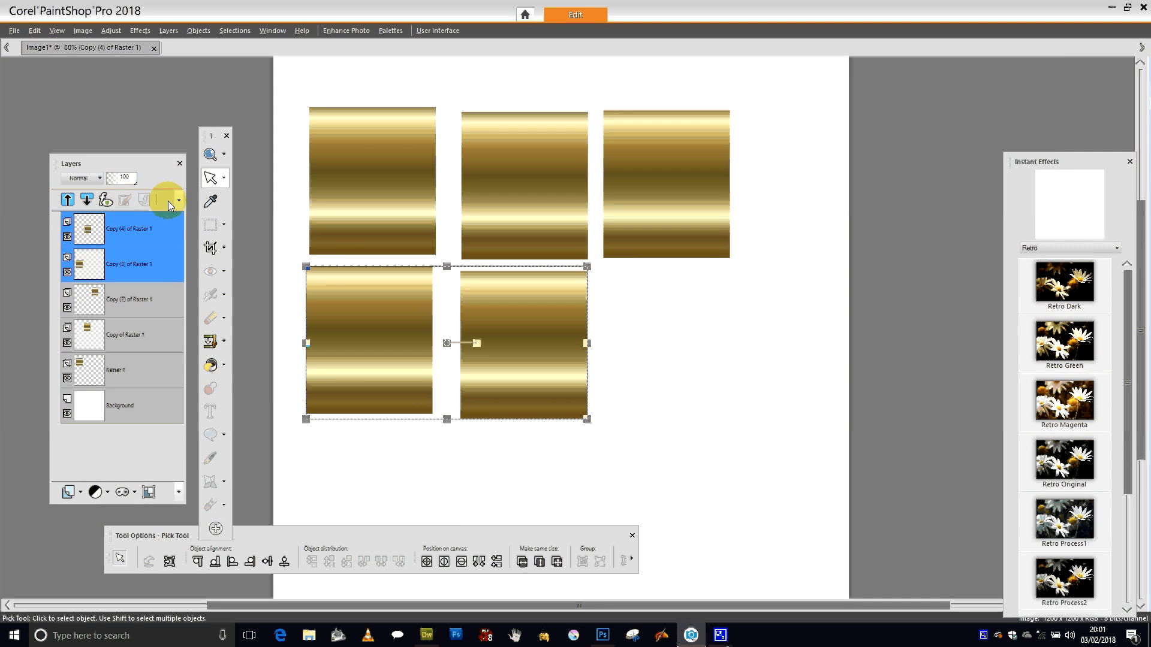
Step: Combine all visible layers with Merge Visible, and undo the merge
right_click(149, 228)
mouse_move(202, 363)
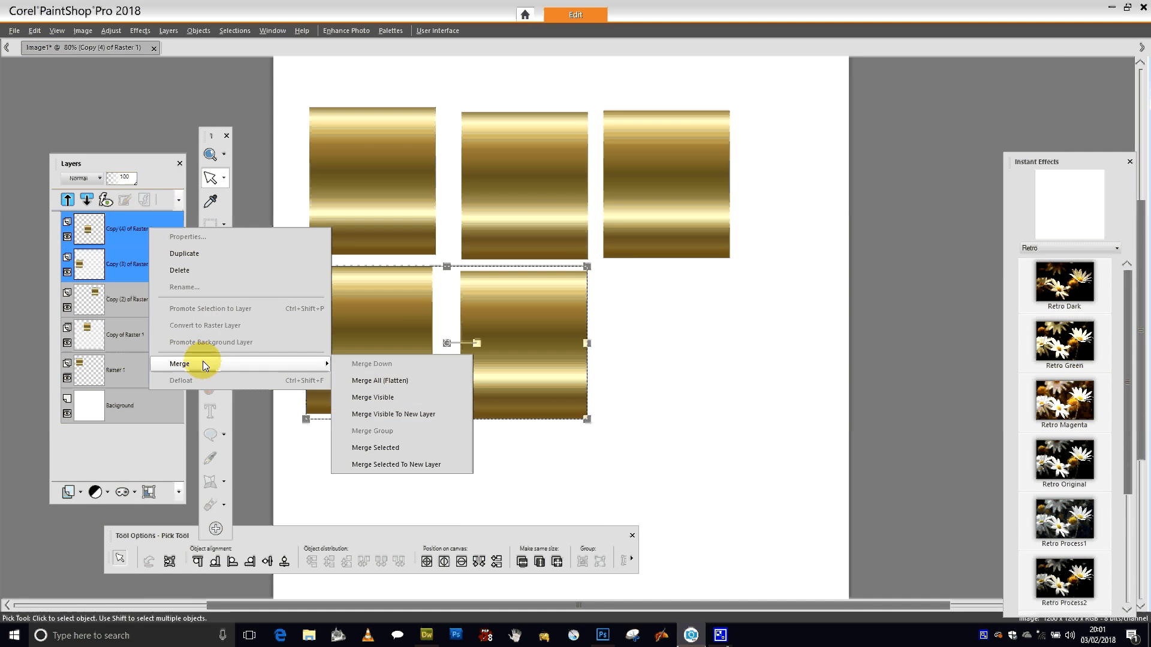
left_click(383, 400)
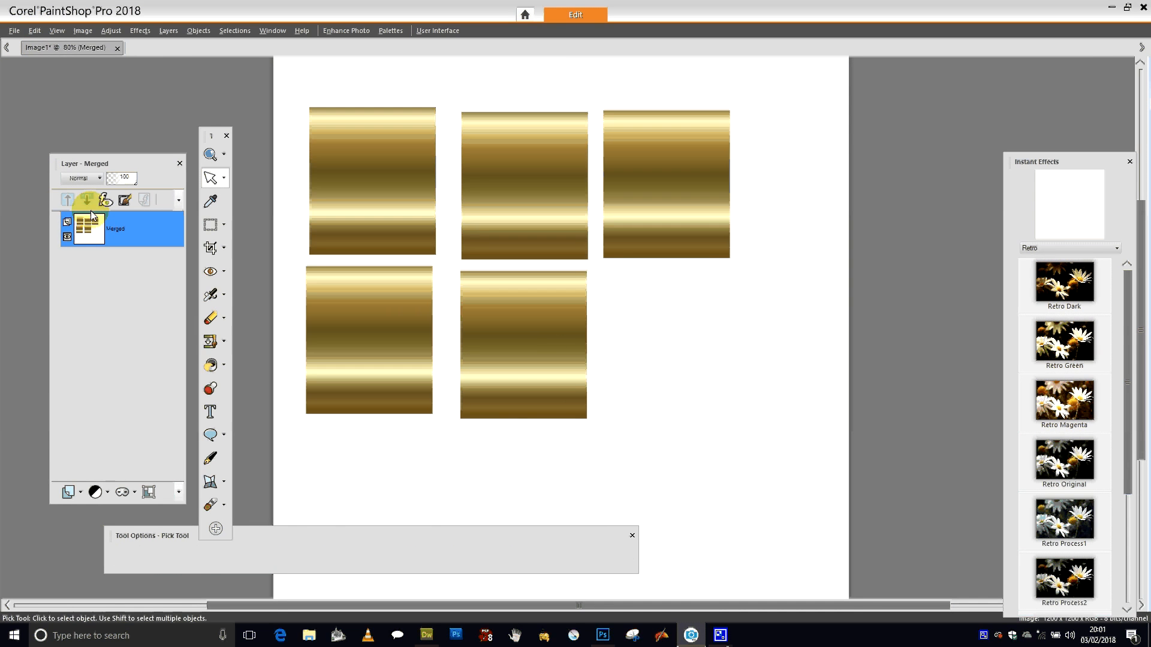
key("ctrl+z")
Step: Merge all visible layers, including the background, into a new layer with Merge Visible To New Layer
right_click(126, 258)
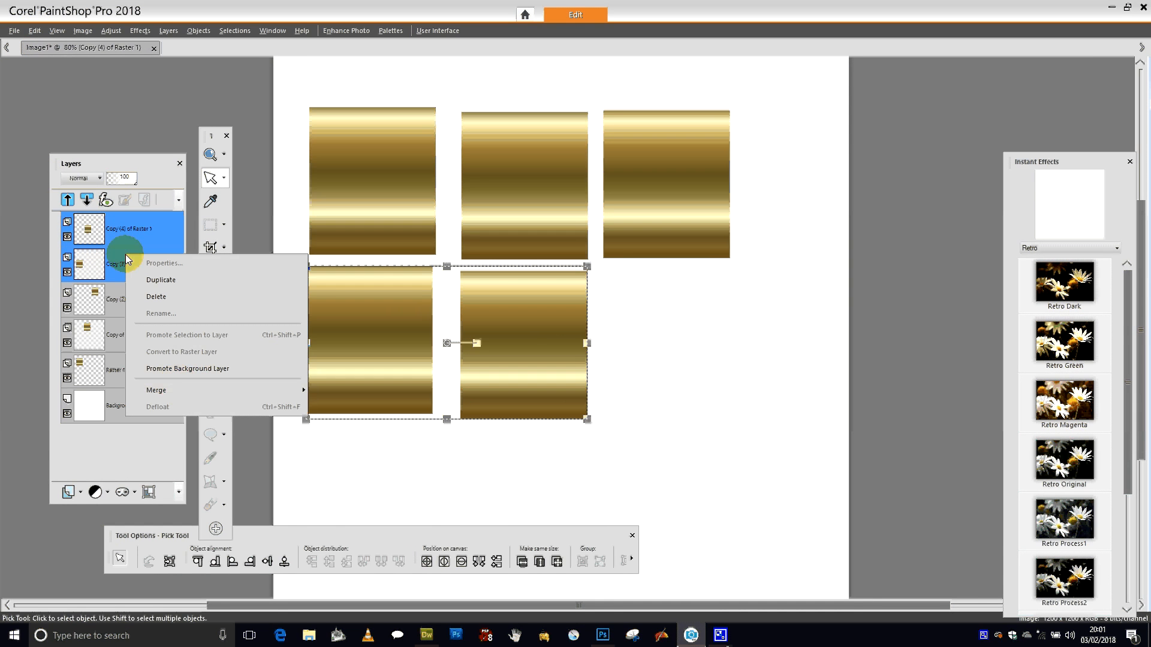
mouse_move(180, 389)
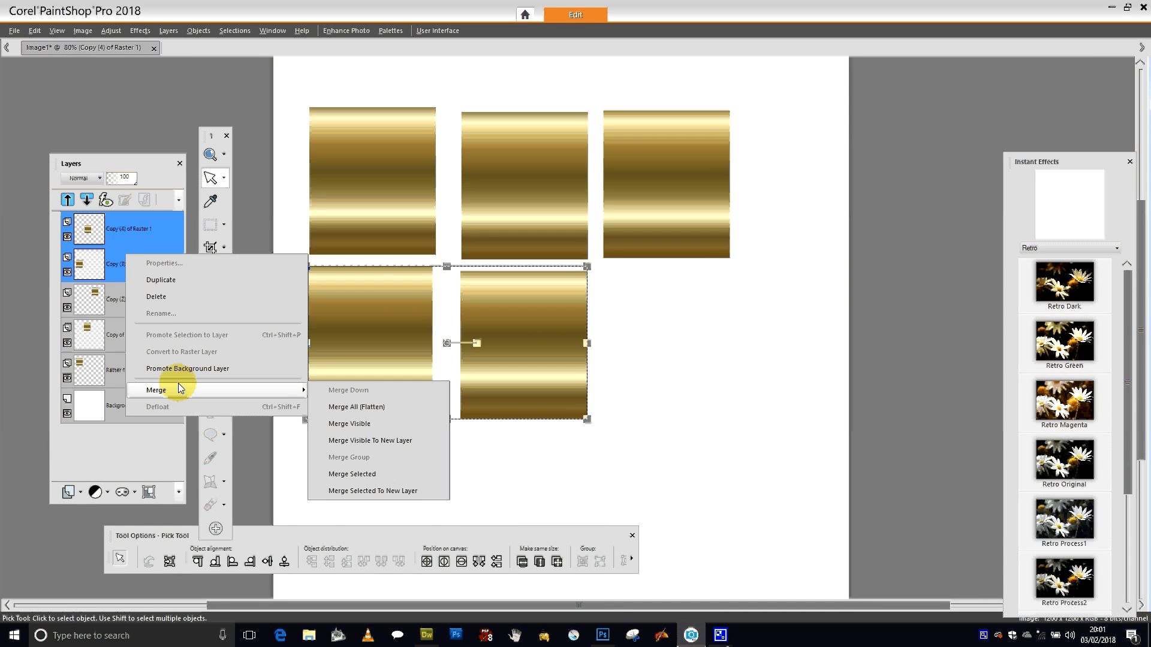
left_click(387, 441)
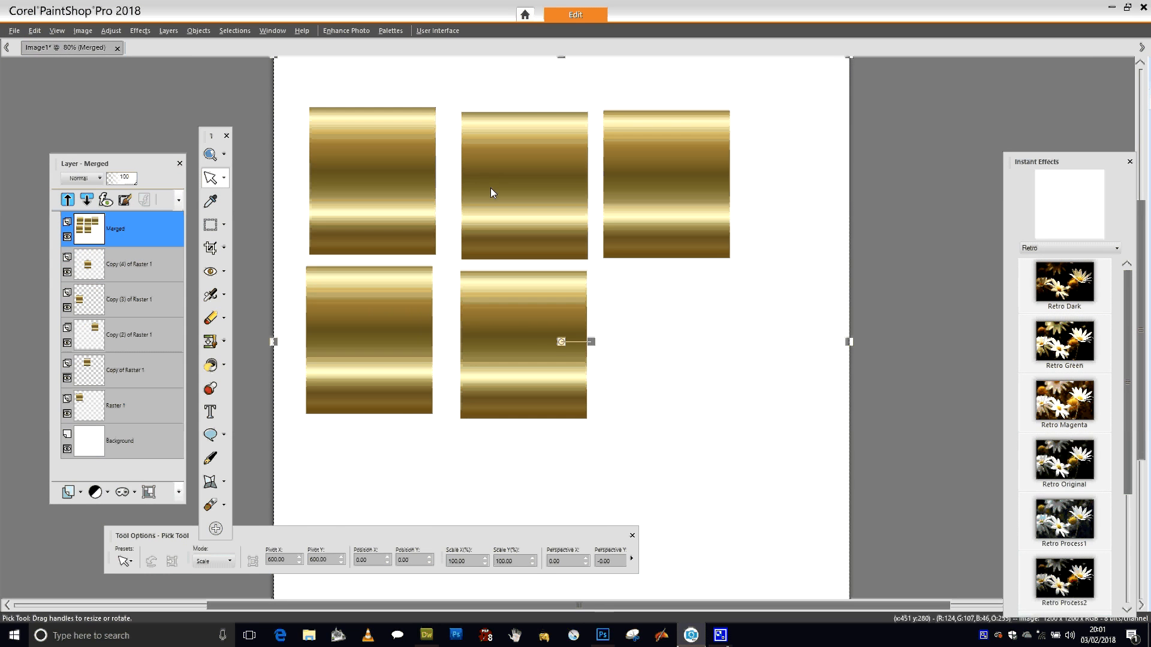
Step: Move the merged layer to about X 663, Y 652, and undo the moves and the merge
left_click_drag(490, 188, 669, 335)
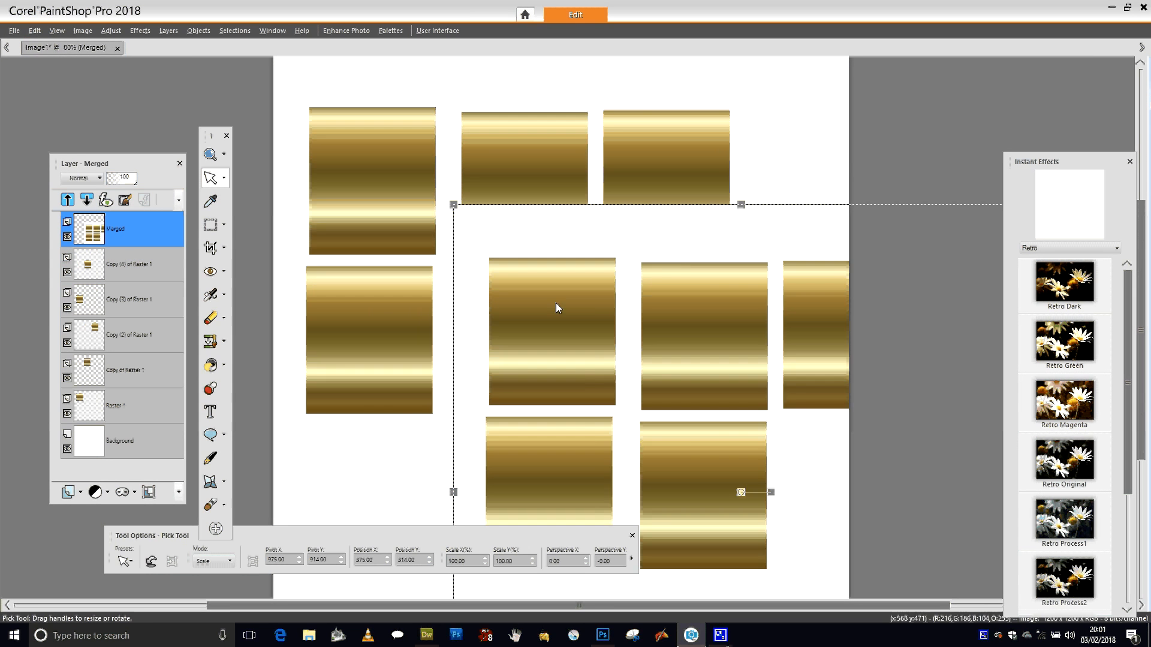
left_click_drag(555, 304, 685, 441)
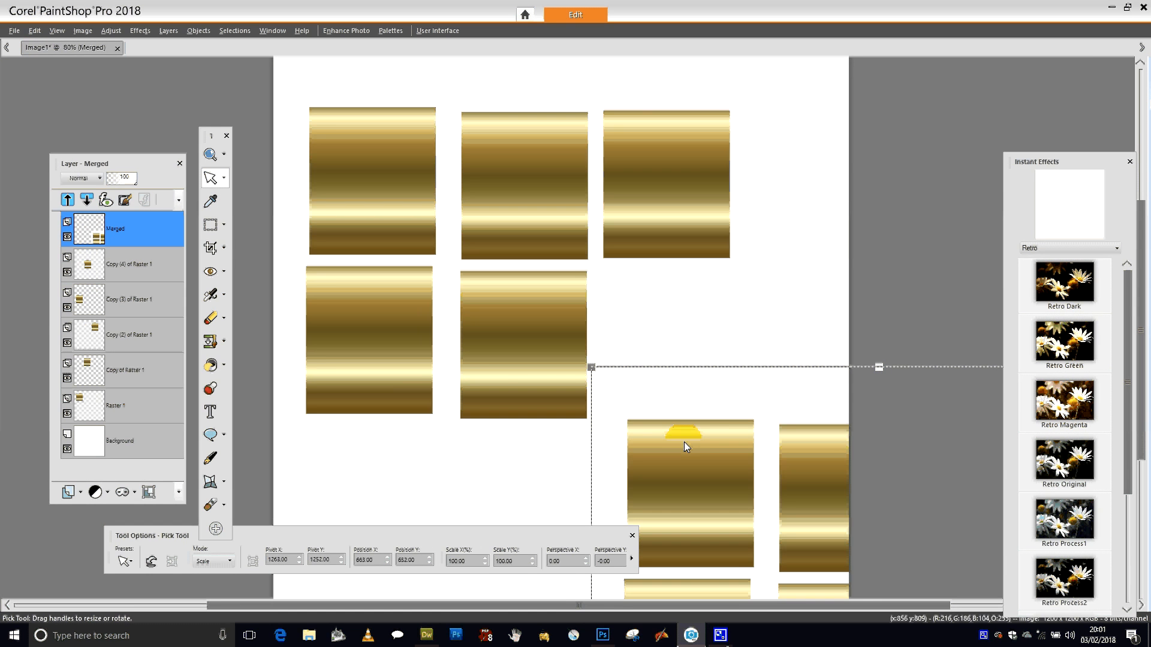
mouse_move(118, 447)
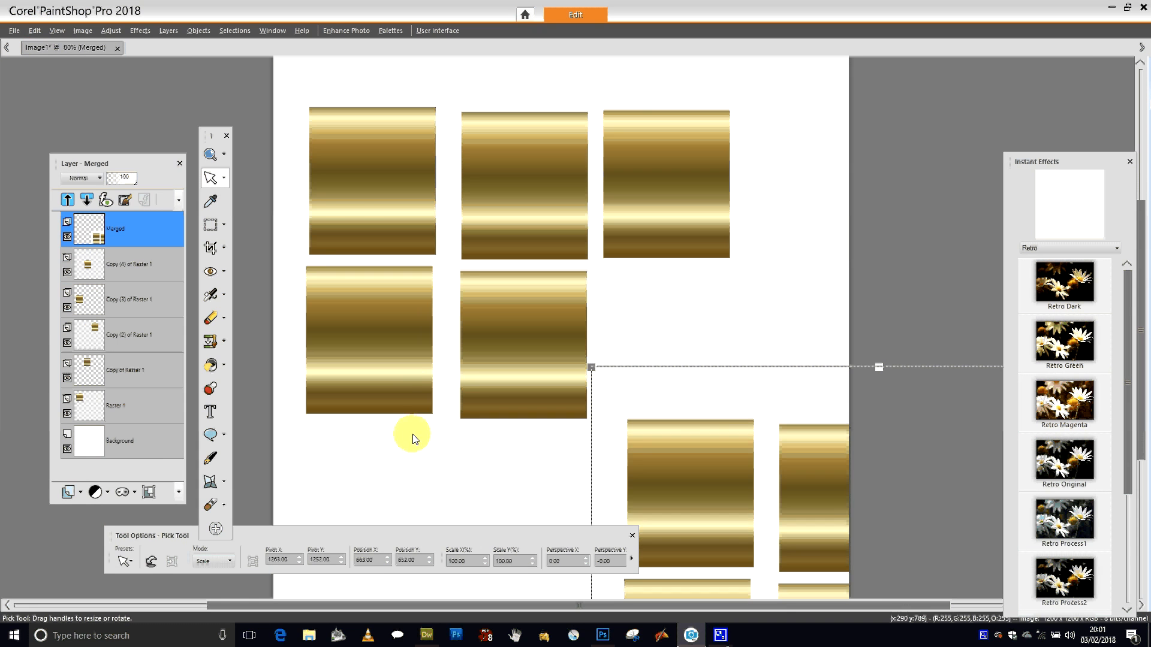
key("ctrl")
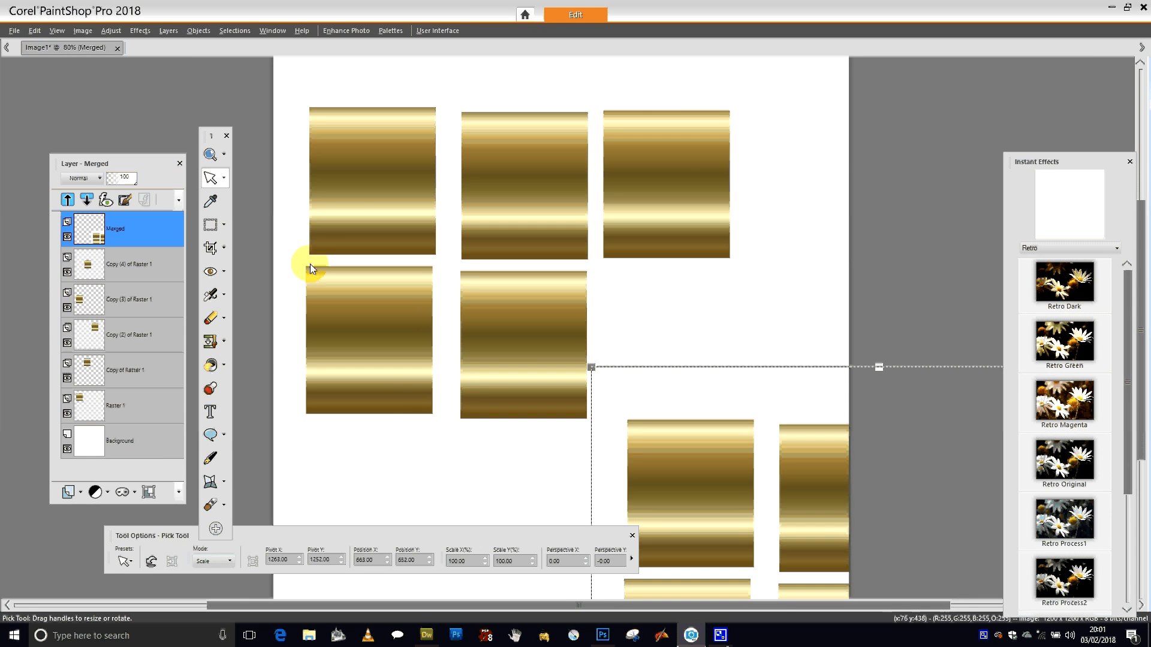
key("ctrl+z")
key("ctrl+z")
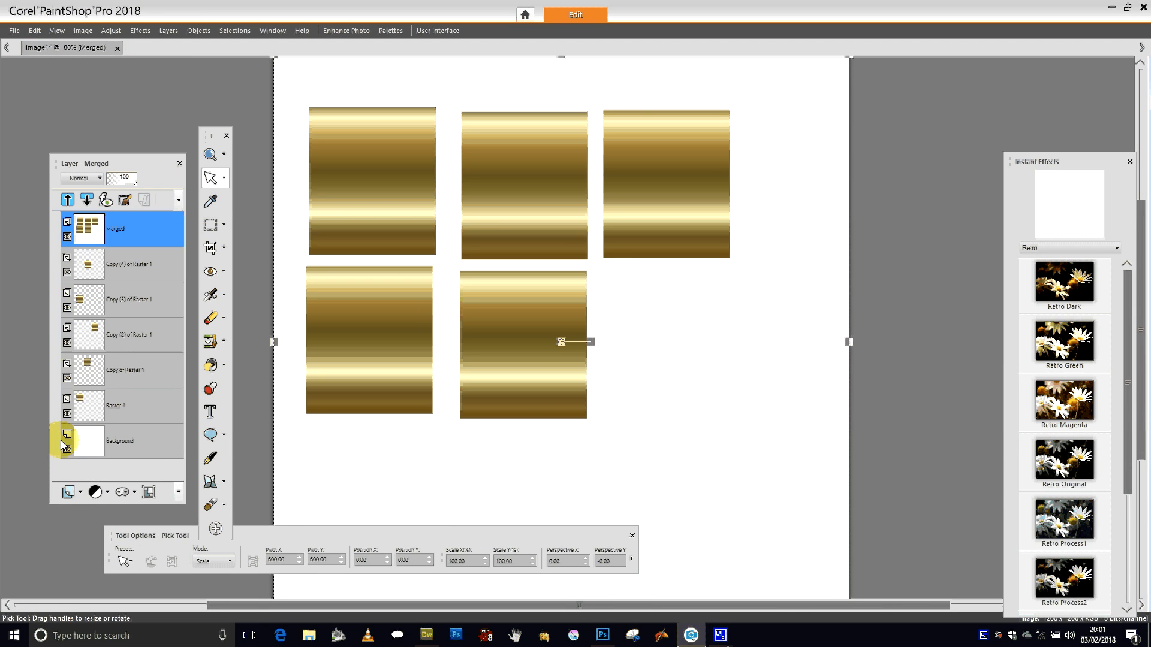
key("ctrl+z")
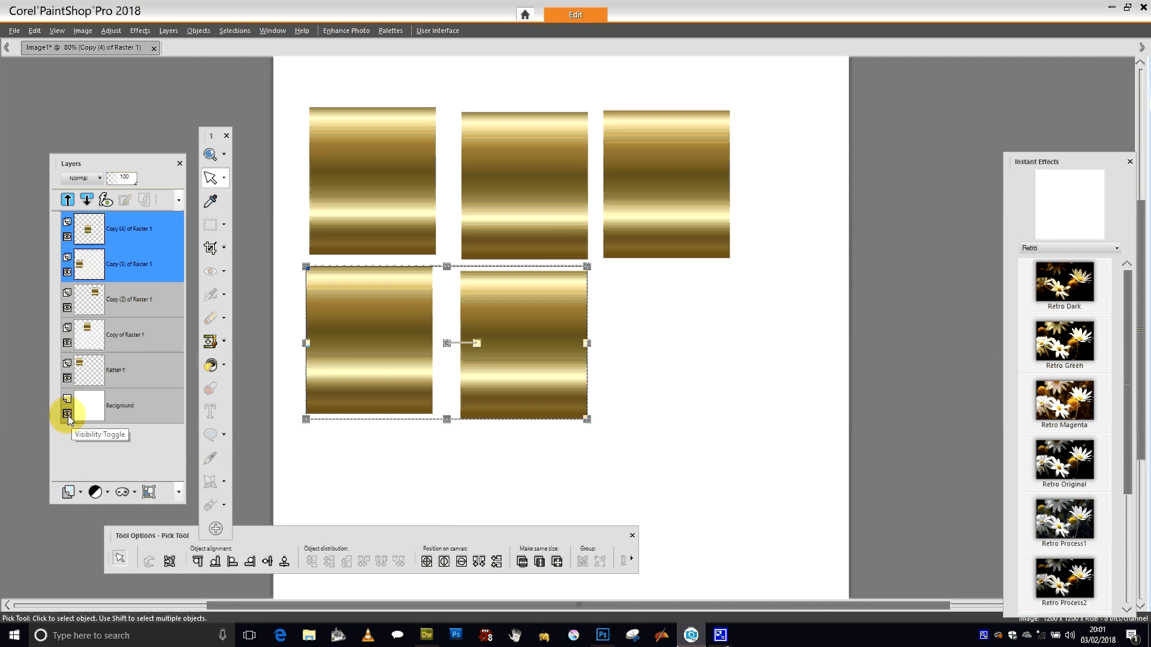
Step: Hide the Background layer, merge the visible layers to a new layer, and undo both the merge and the hiding
left_click(67, 414)
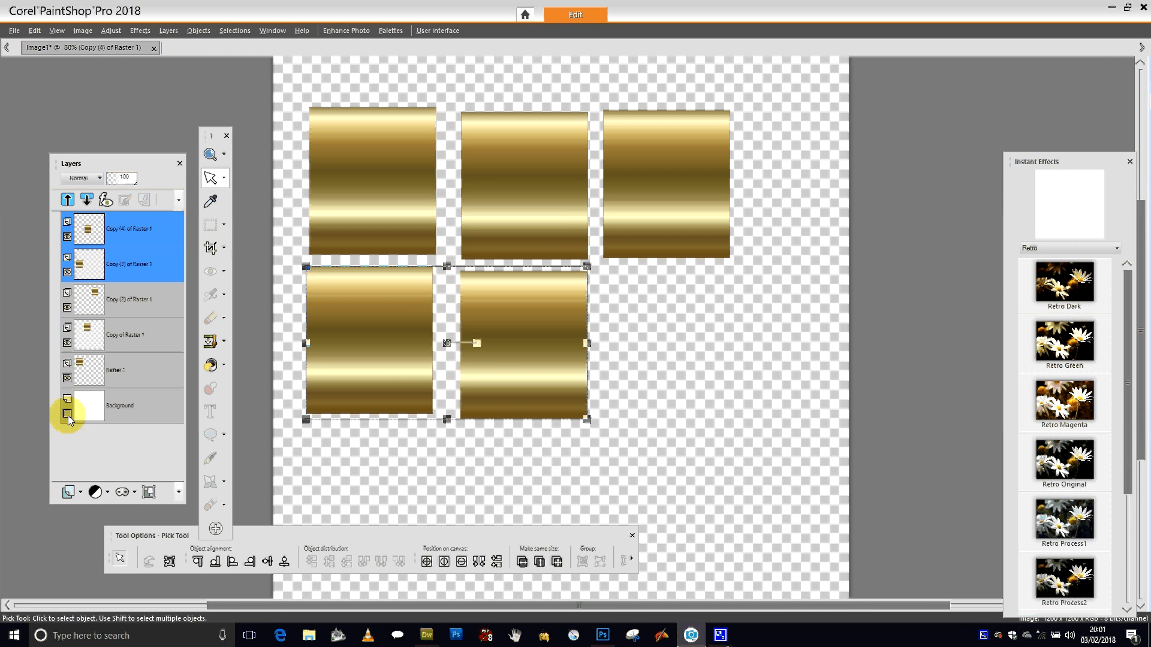
right_click(147, 229)
mouse_move(180, 364)
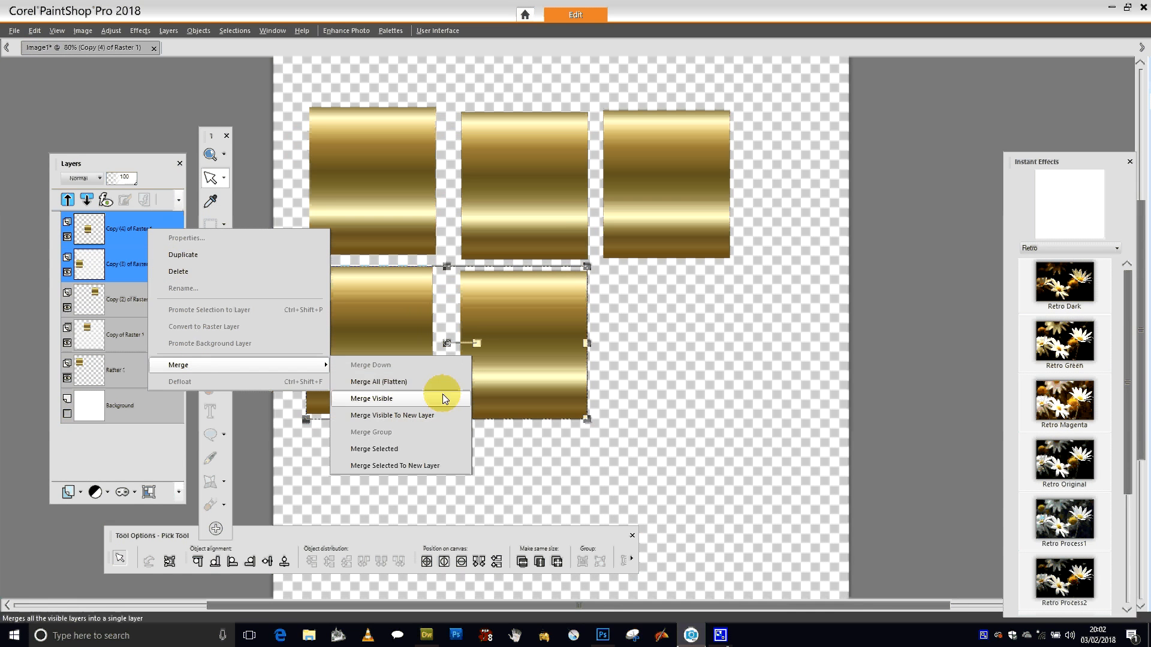
left_click(402, 414)
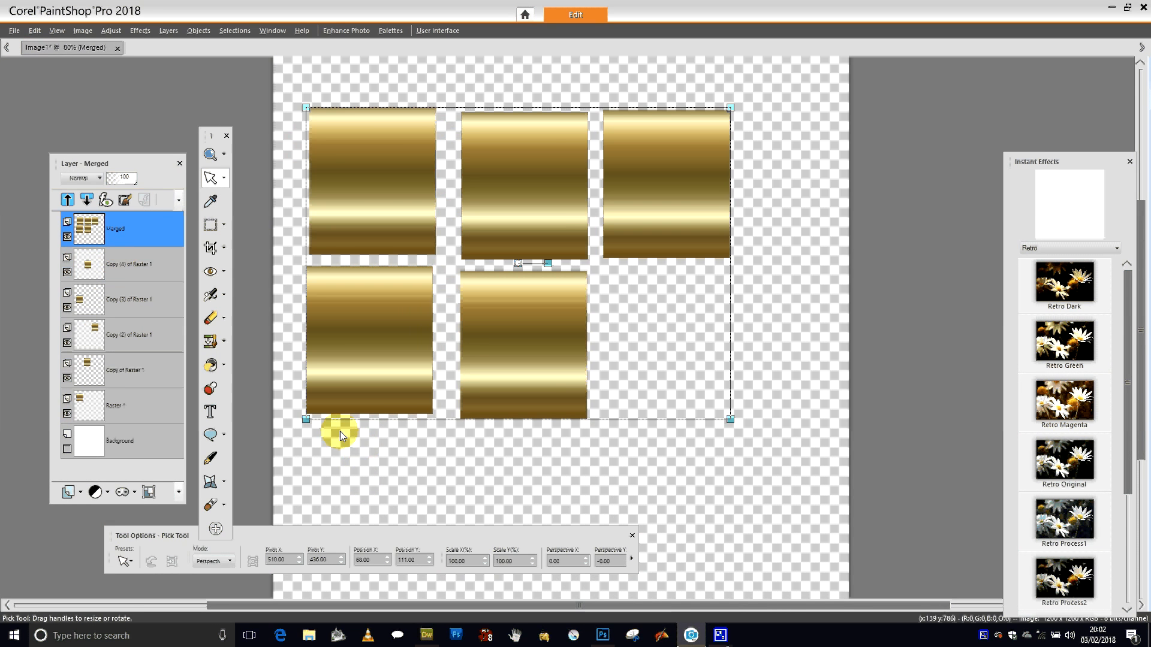
key("ctrl+z")
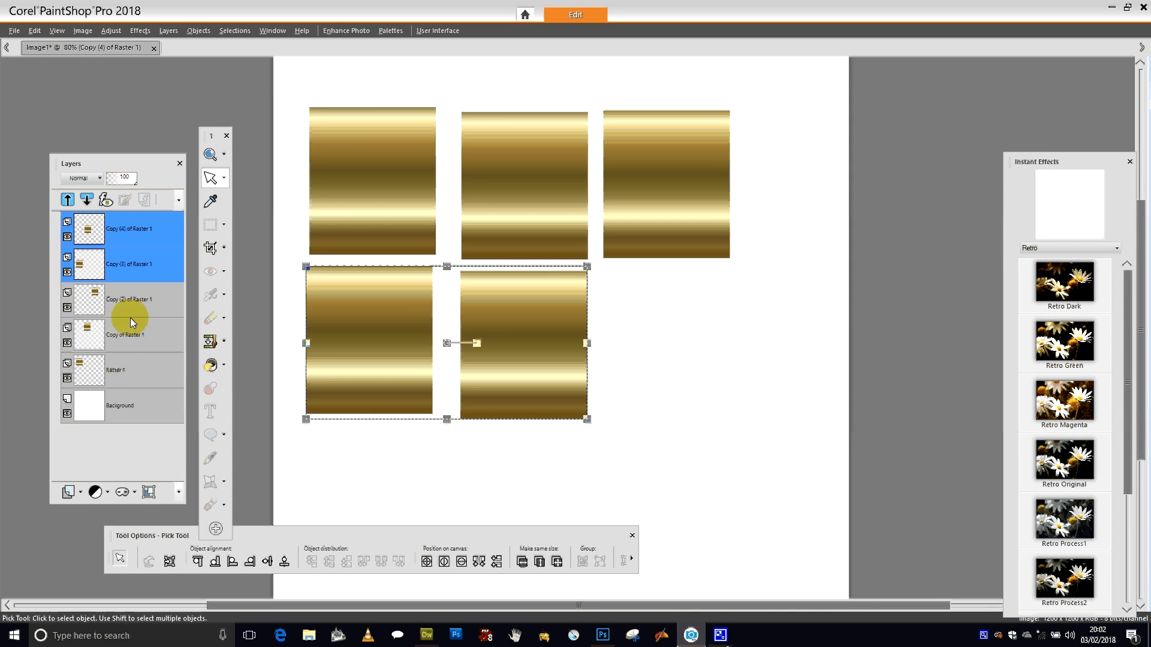
right_click(148, 237)
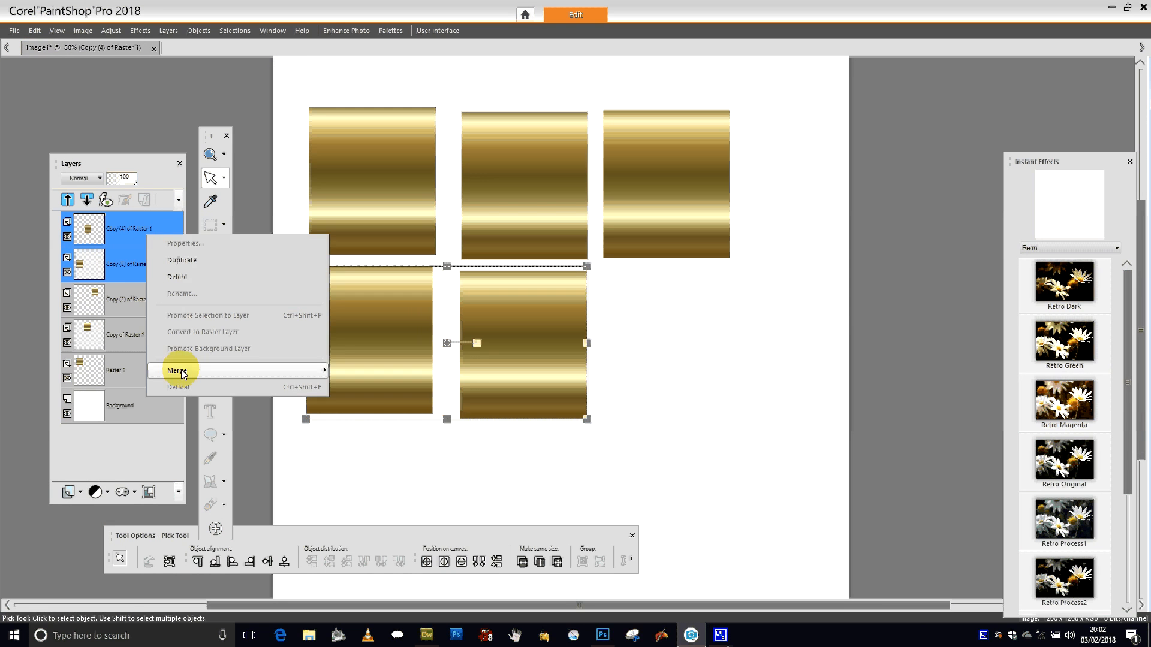
mouse_move(247, 371)
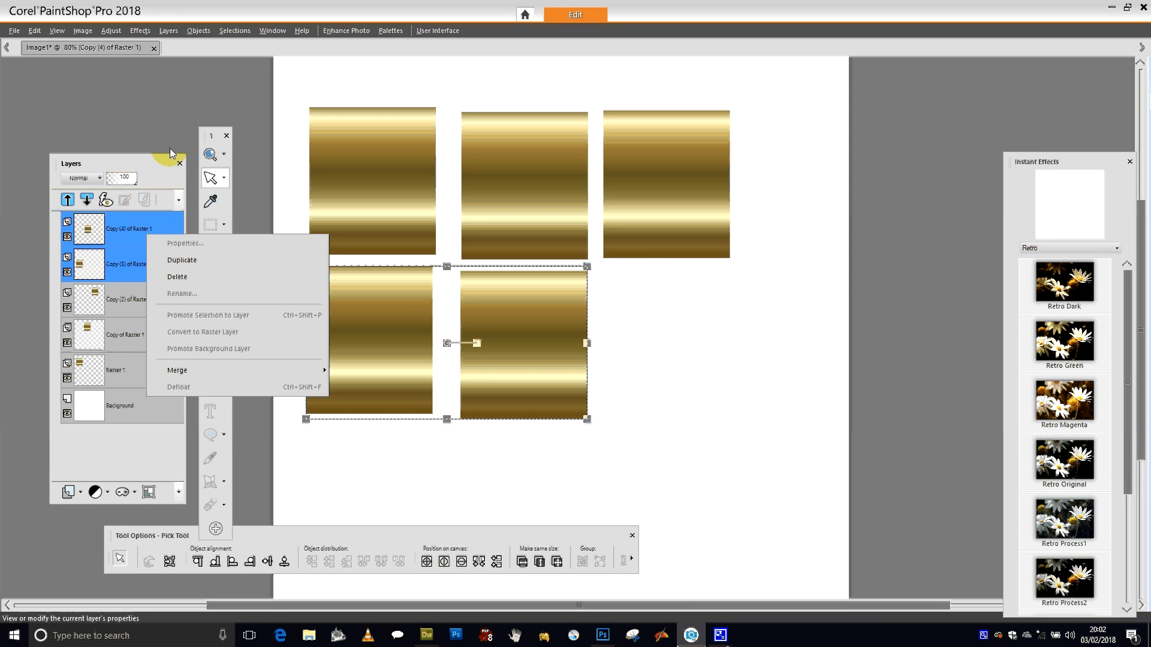
left_click(146, 200)
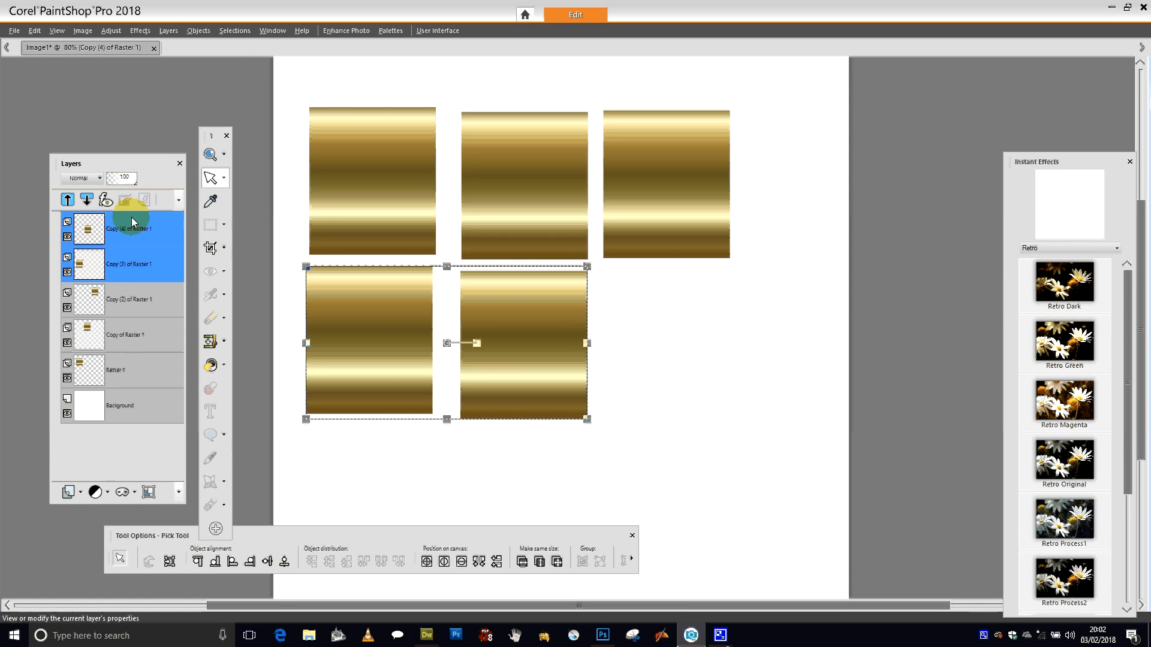
Step: Put the selected Copy (4) and Copy (3) of Raster 1 layers into a new layer group named Group 1 with default settings
left_click(168, 30)
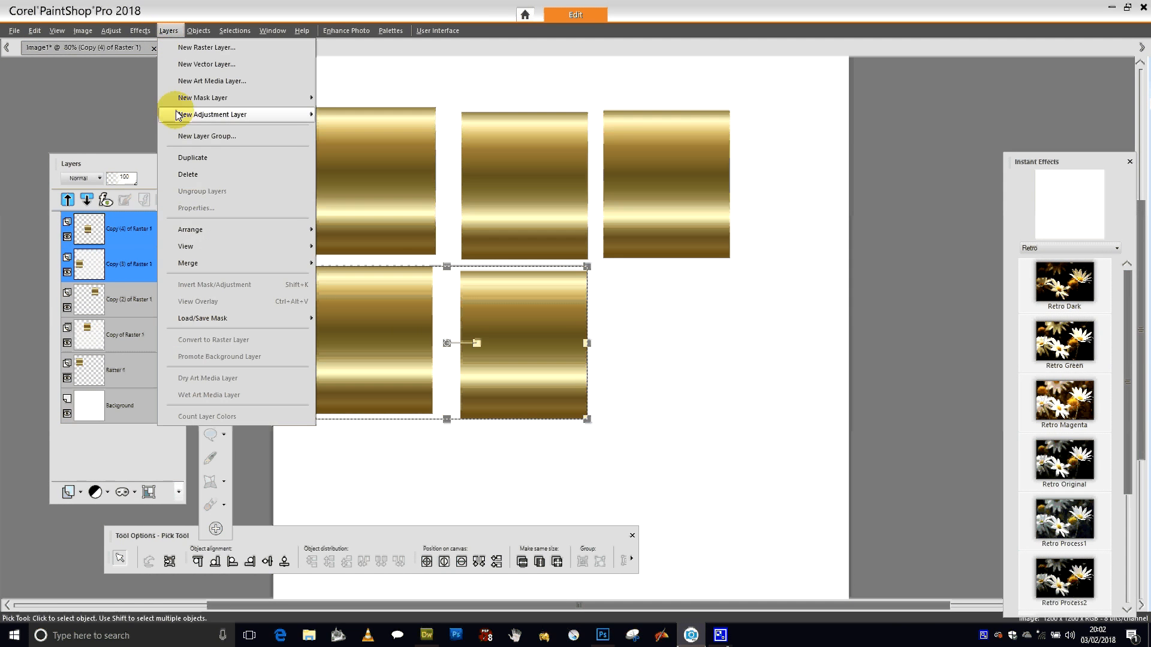
left_click(223, 140)
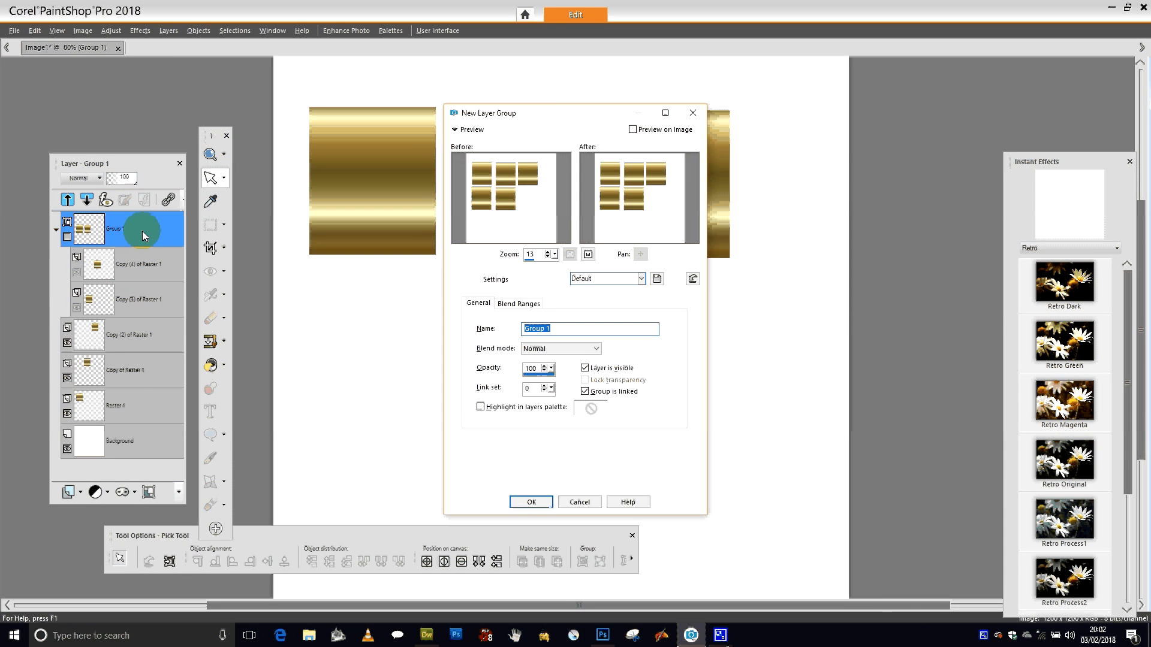
left_click(531, 502)
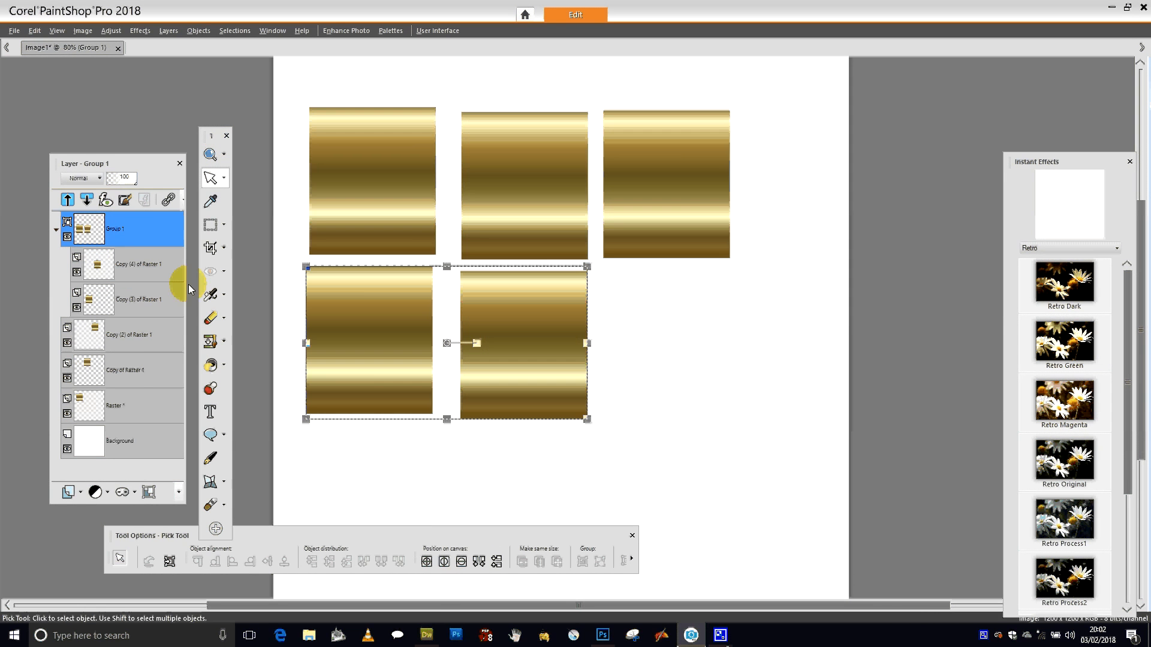
Step: Combine the layers inside Group 1 into a single layer with Merge Group
right_click(124, 224)
mouse_move(160, 306)
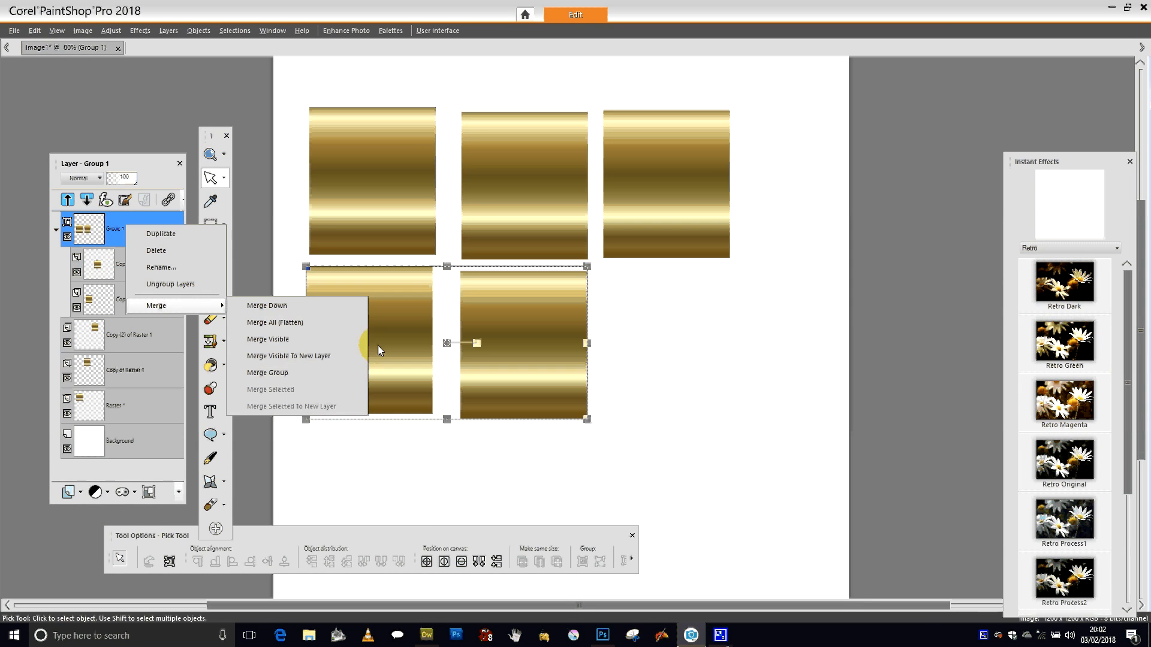
left_click(285, 375)
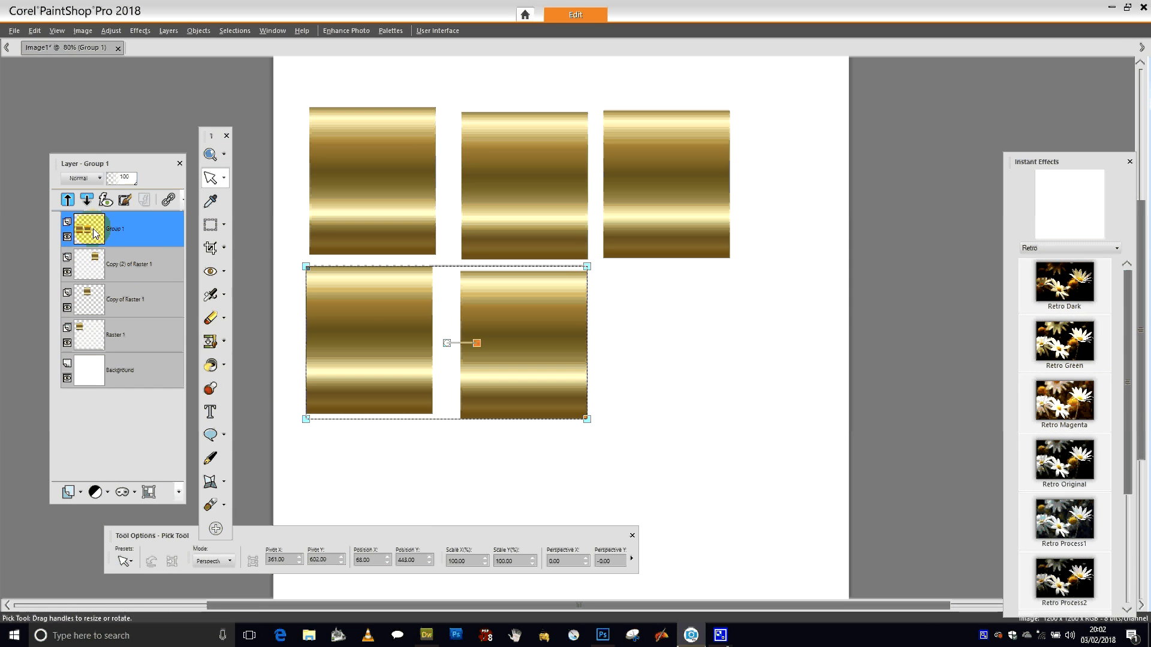
mouse_move(157, 265)
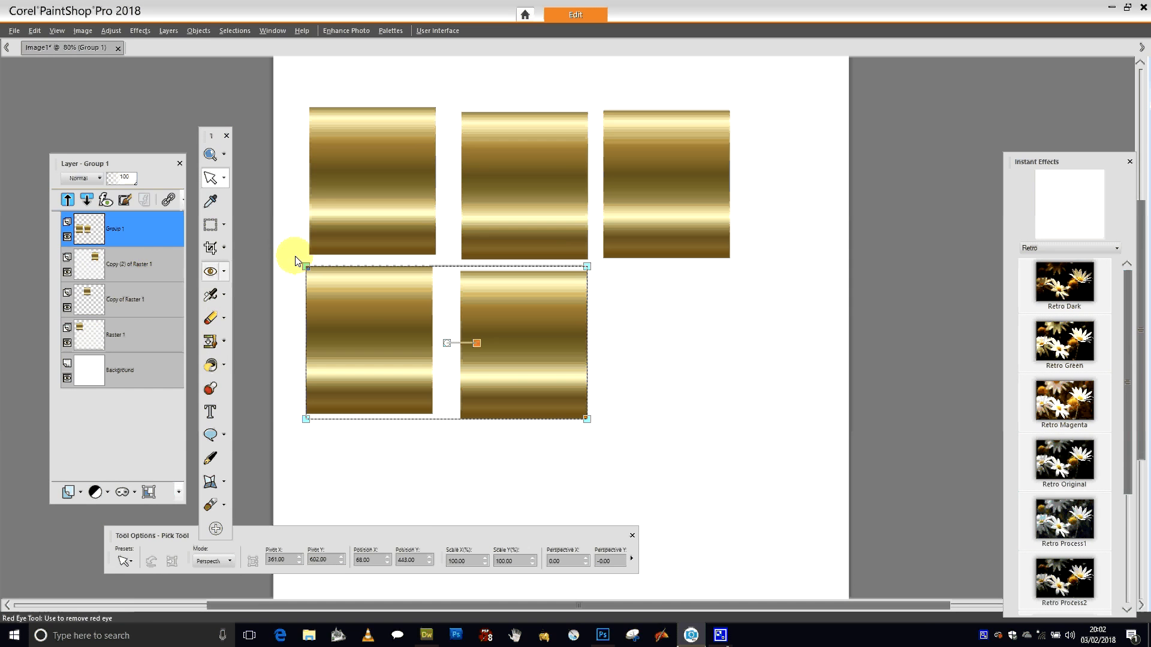
Step: Undo both the group merge and the creation of the layer group
left_click(35, 31)
left_click(60, 48)
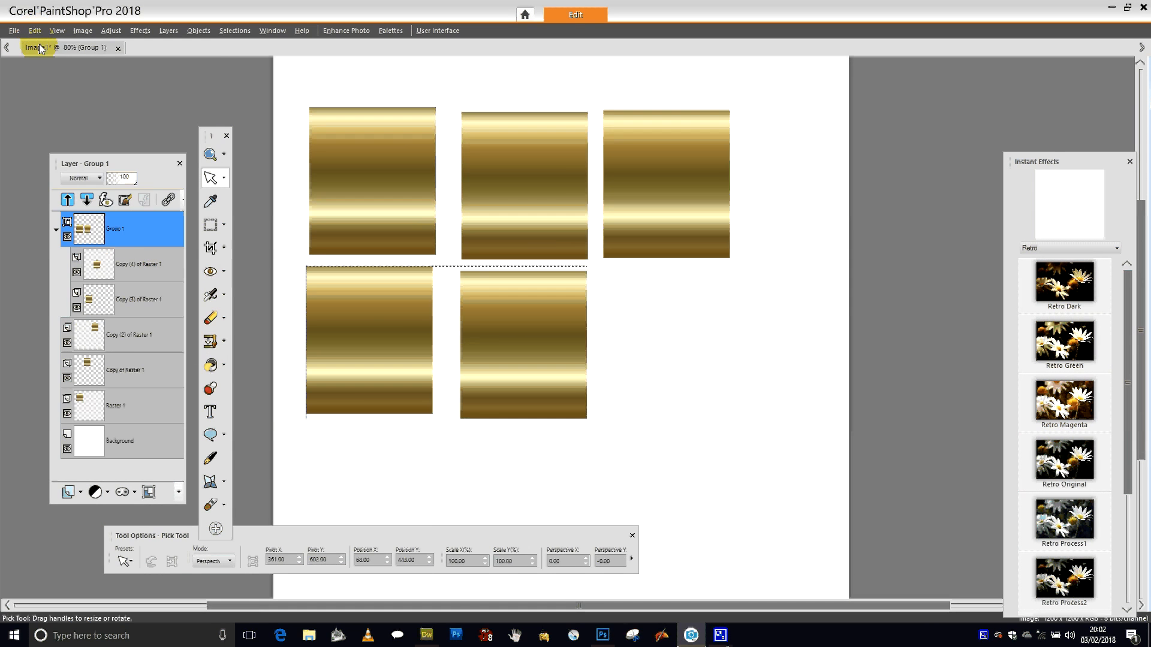
left_click(35, 30)
left_click(39, 47)
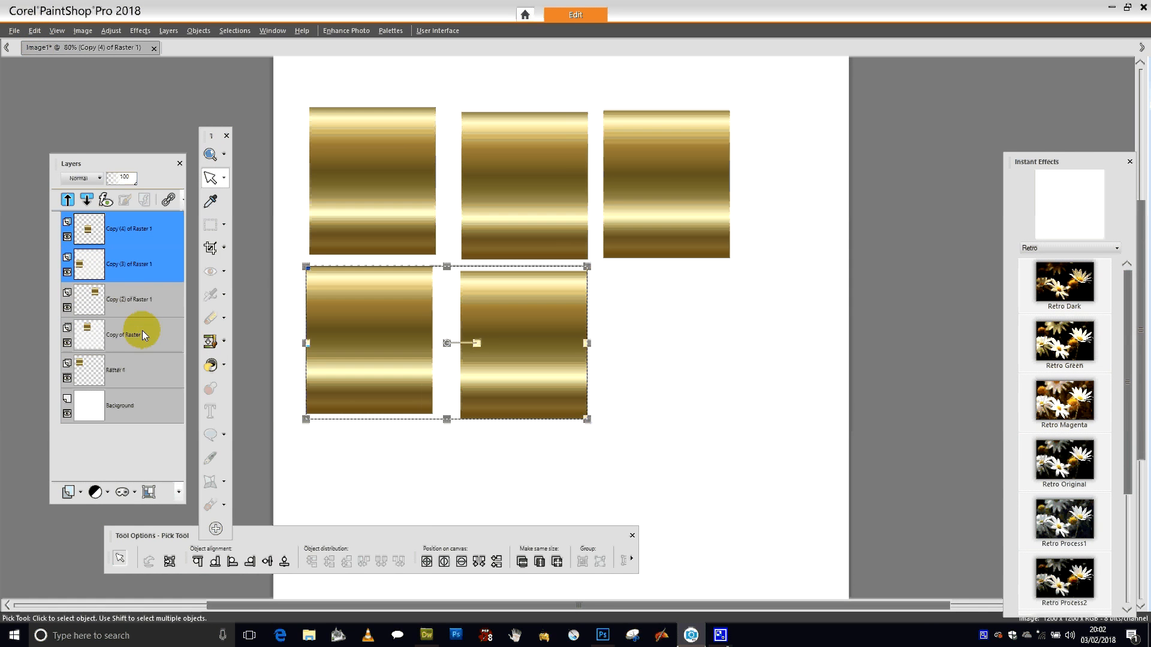
Step: Merge the Copy (4) of Raster 1 layer into the Copy (3) layer below it with Merge Down
left_click(138, 304)
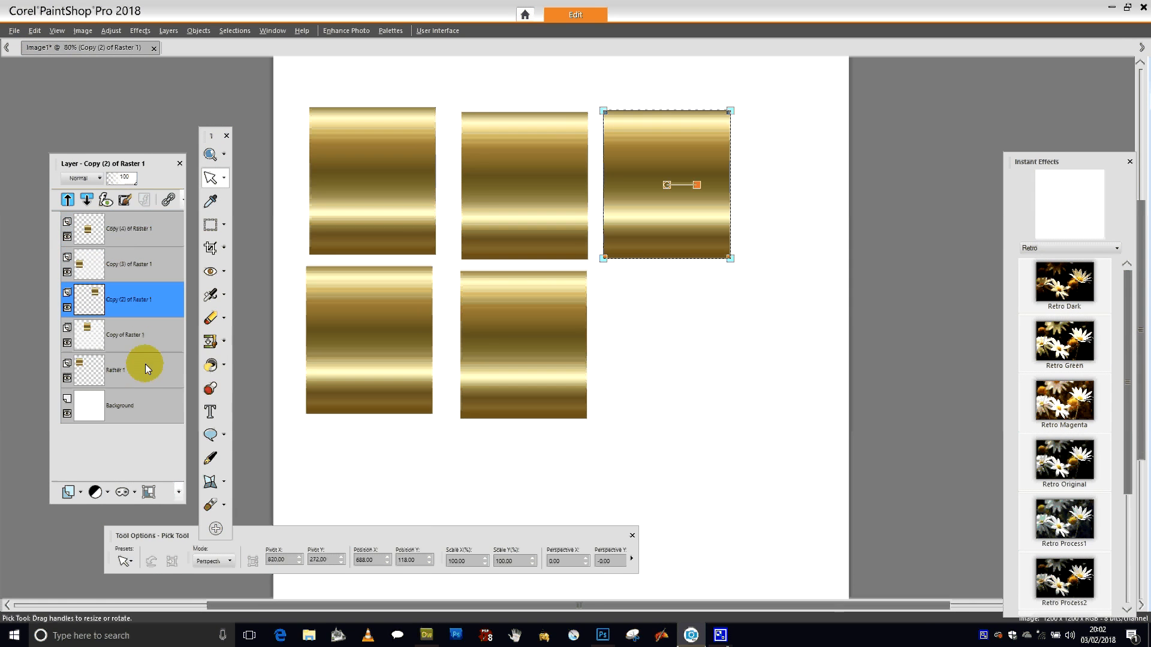
left_click(137, 233)
right_click(137, 231)
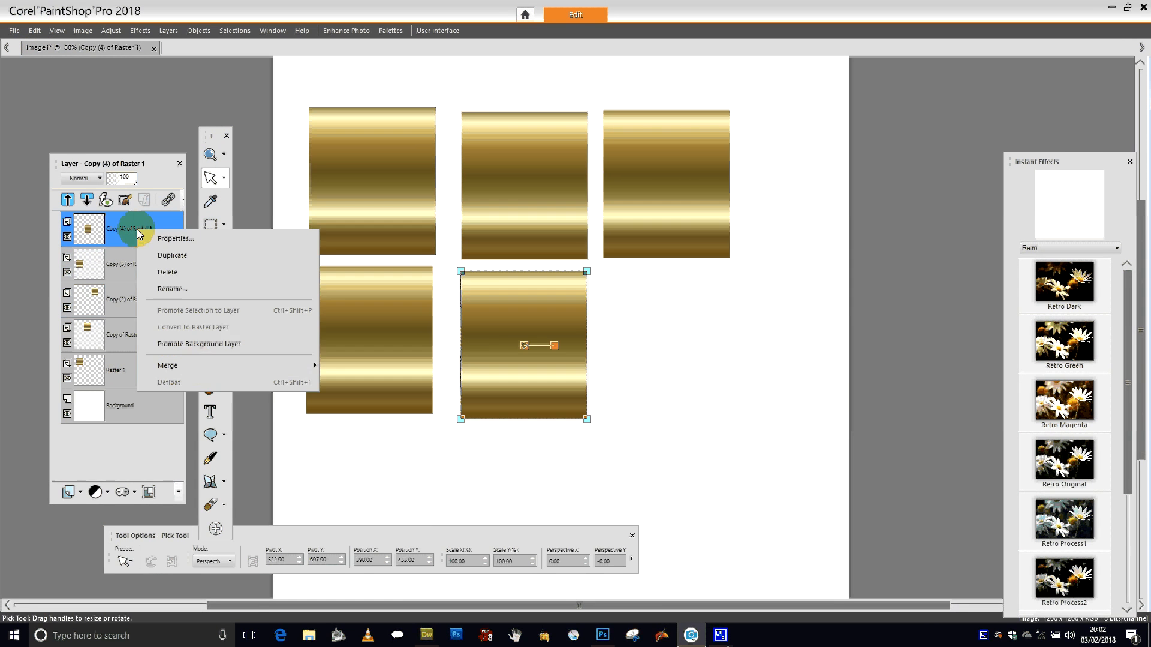
mouse_move(196, 365)
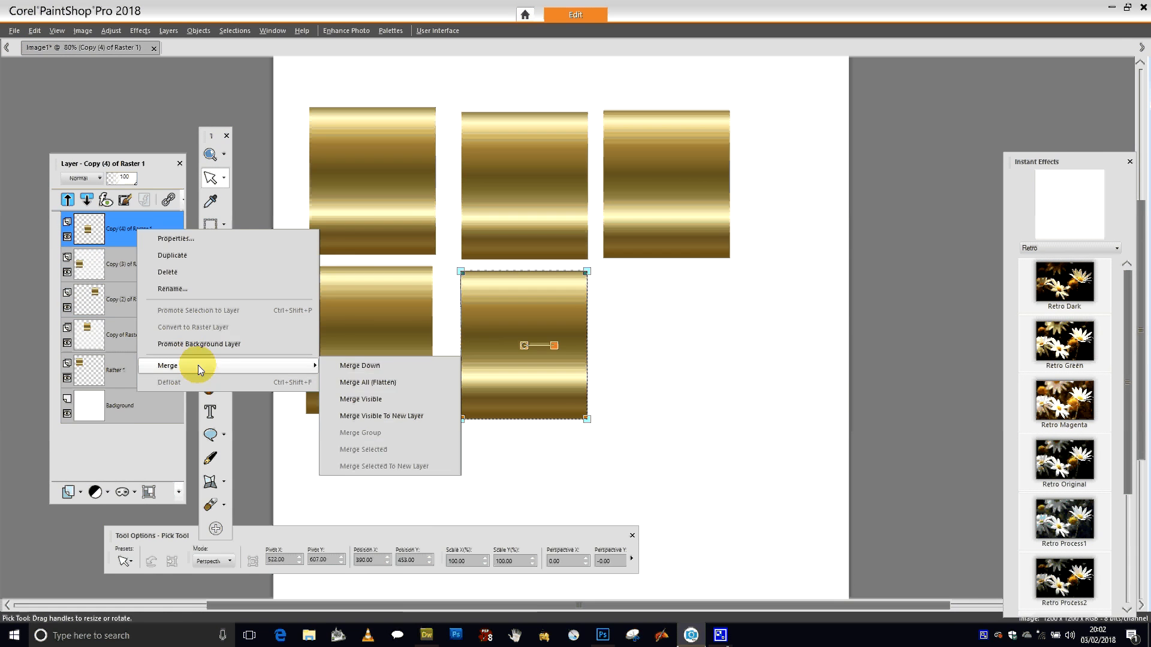
left_click(368, 367)
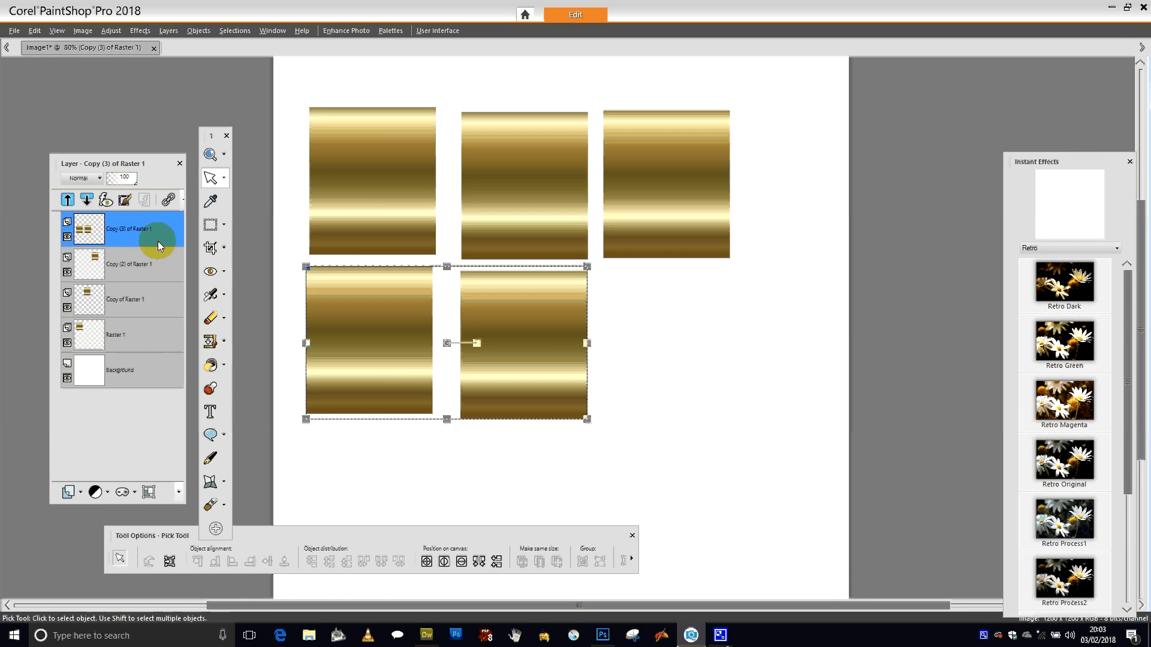
Step: Merge the combined Copy (3) of Raster 1 layer into the Copy (2) layer below it with Merge Down
right_click(137, 230)
mouse_move(192, 362)
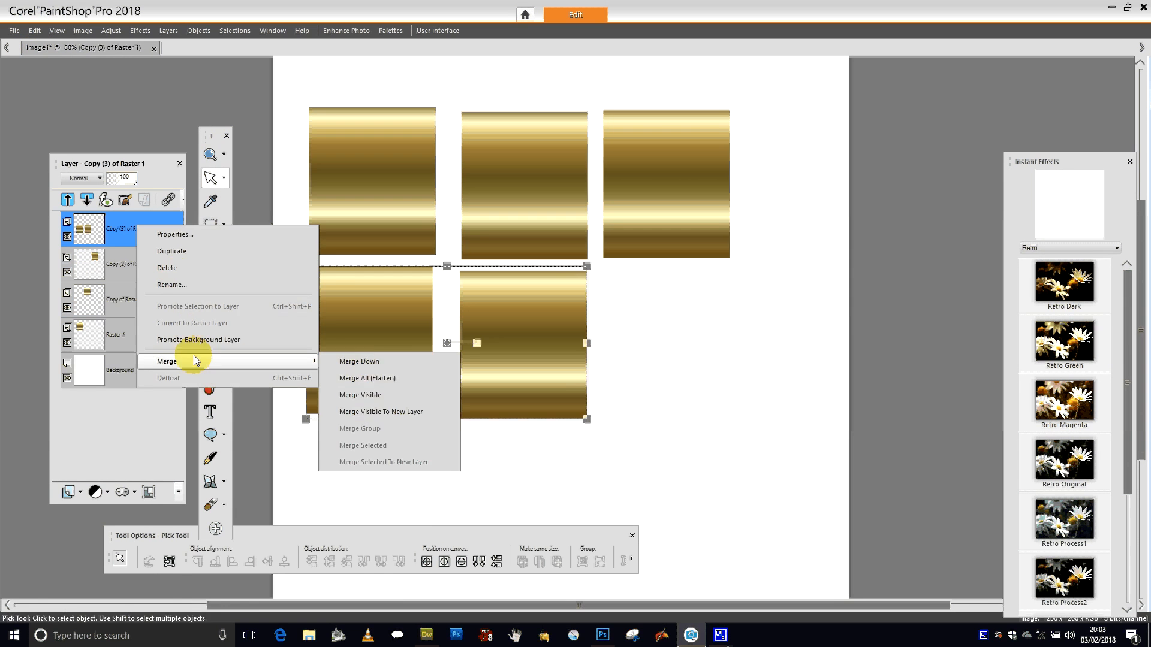
left_click(359, 362)
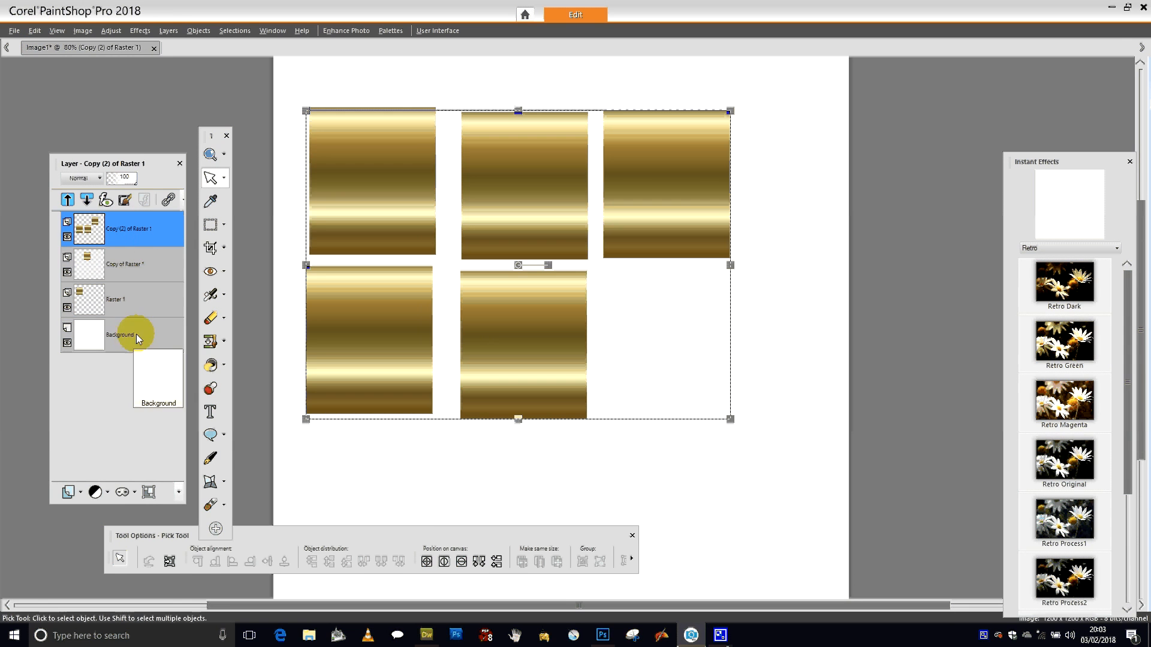
Step: Open the layer merge options for the combined Copy (2) of Raster 1 layer
left_click(168, 32)
mouse_move(245, 265)
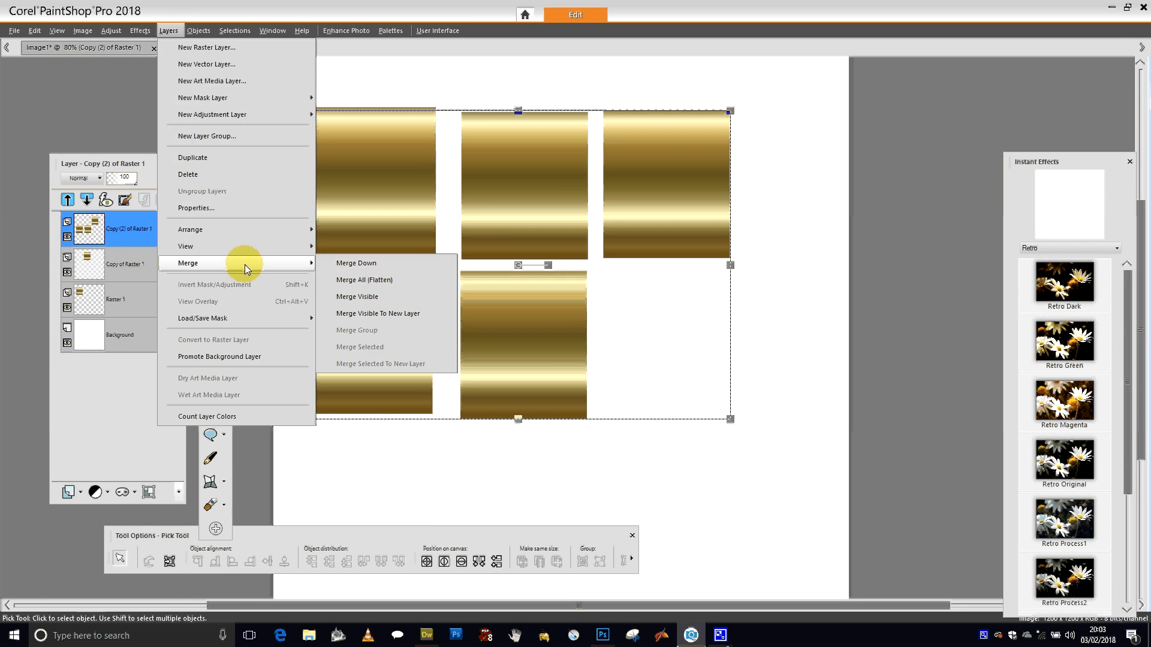